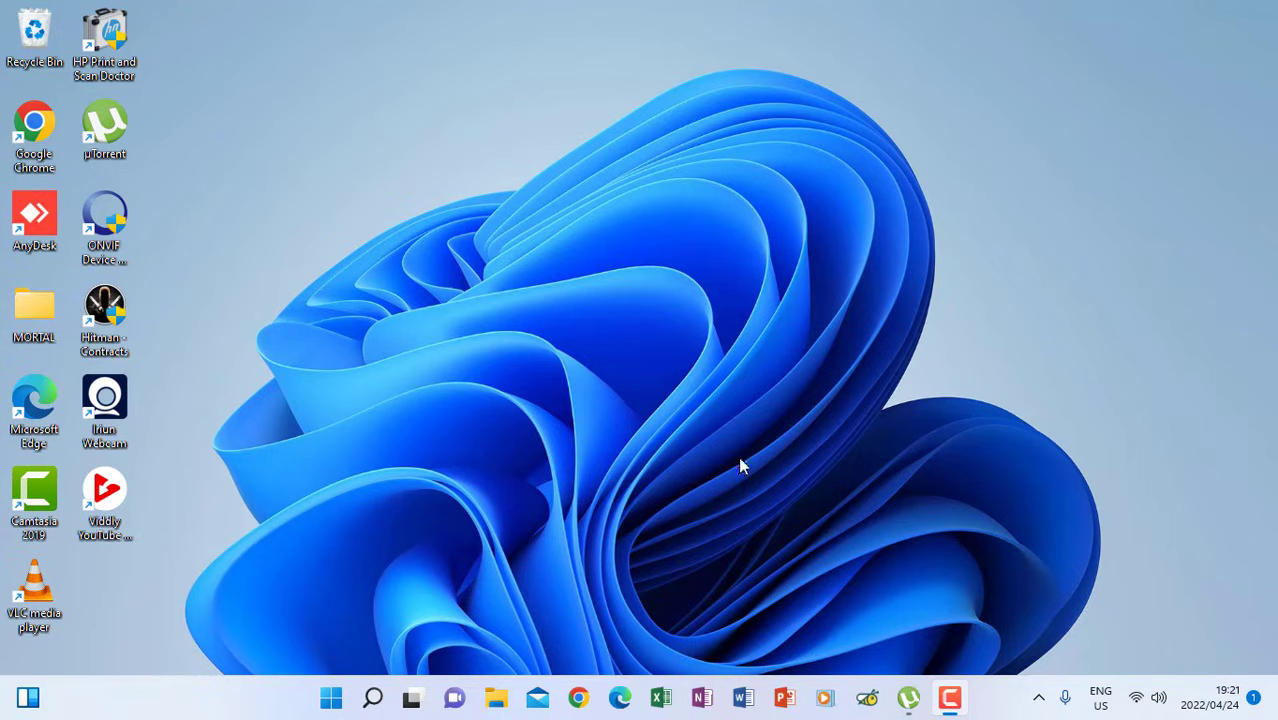
# - Open the Windows search panel to find OneNote 2016
pyautogui.click(373, 697)
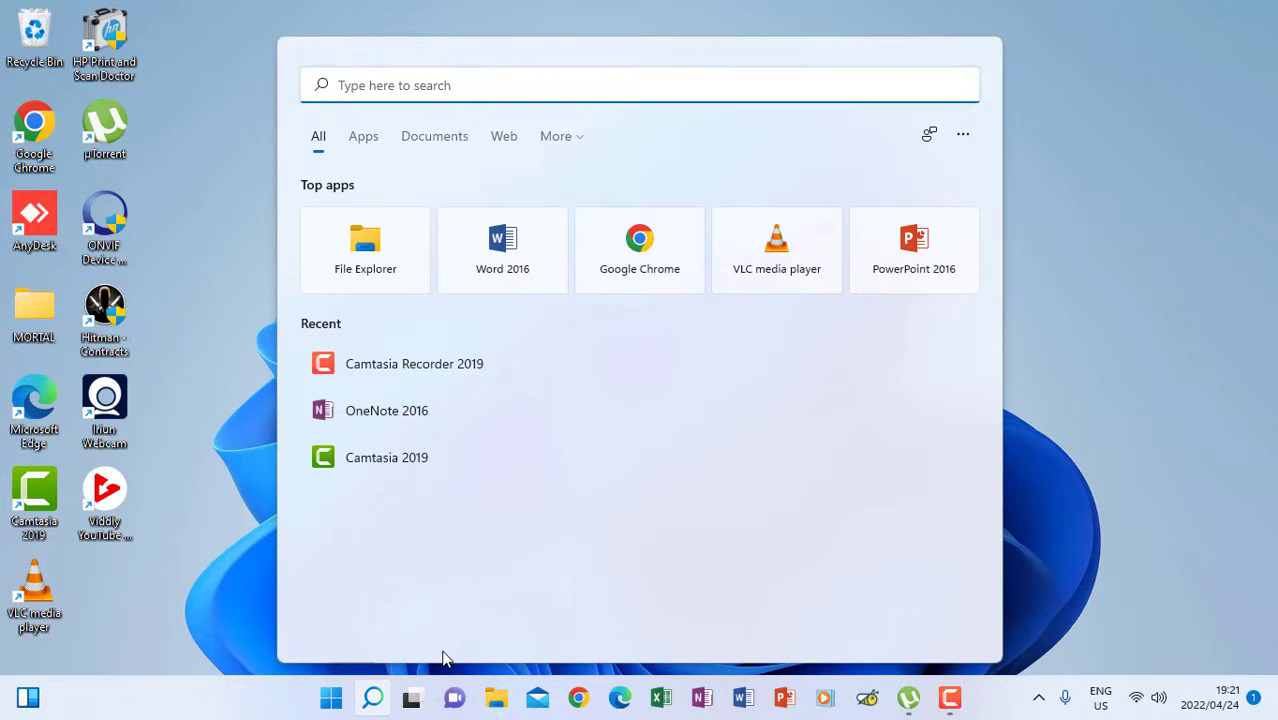
# - Launch OneNote 2016 from Recent and close the Office activation warning
pyautogui.click(378, 419)
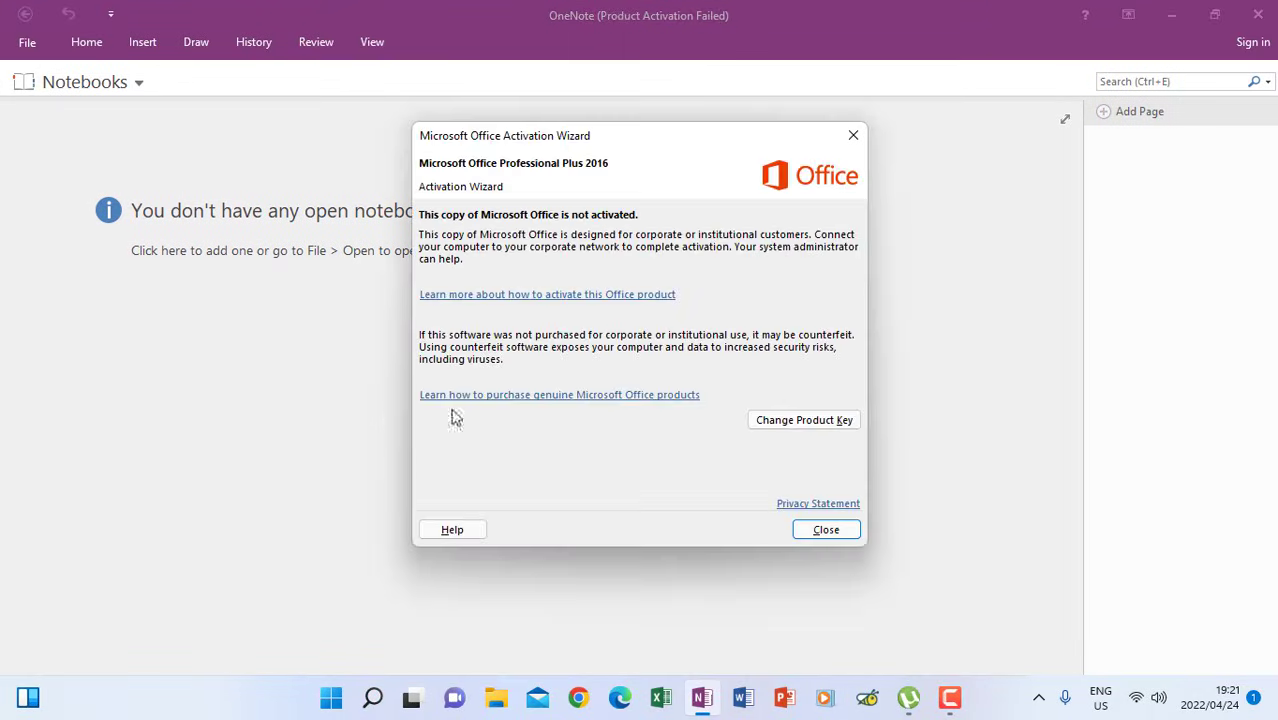
pyautogui.click(853, 137)
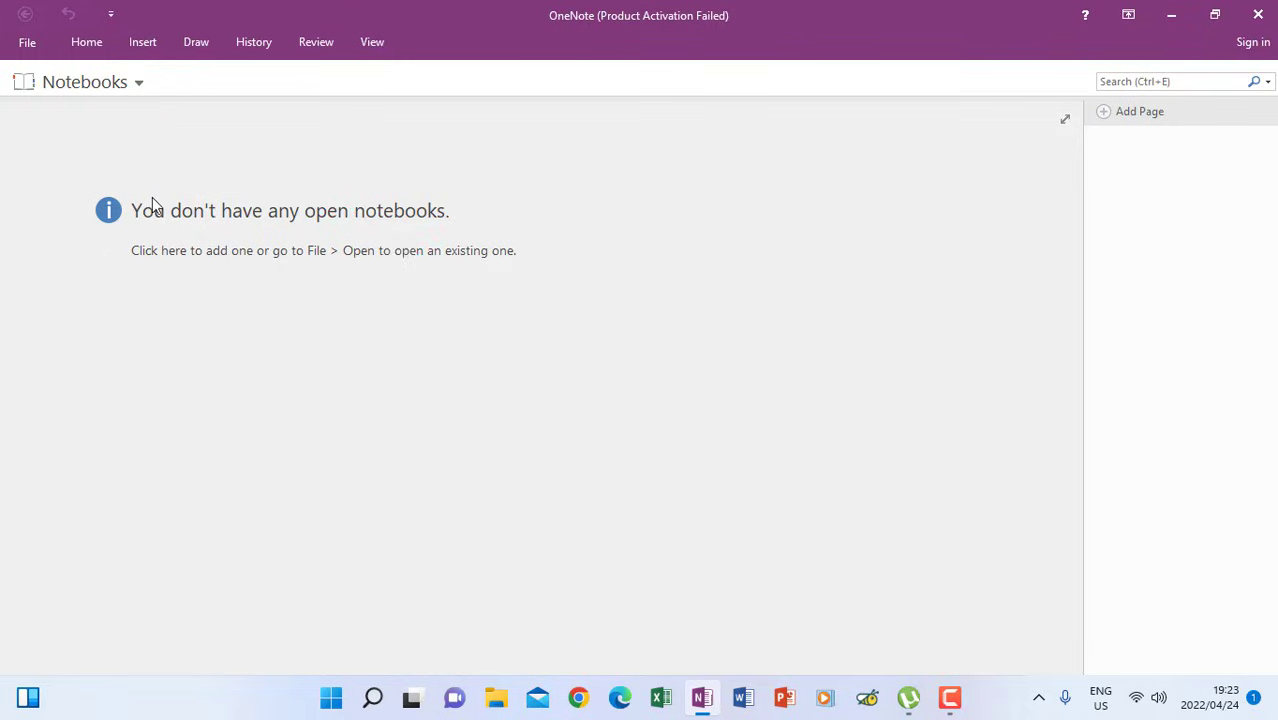
# - Start a new notebook on This PC named 'NKANGALA TVET COLLEGE'
pyautogui.click(139, 87)
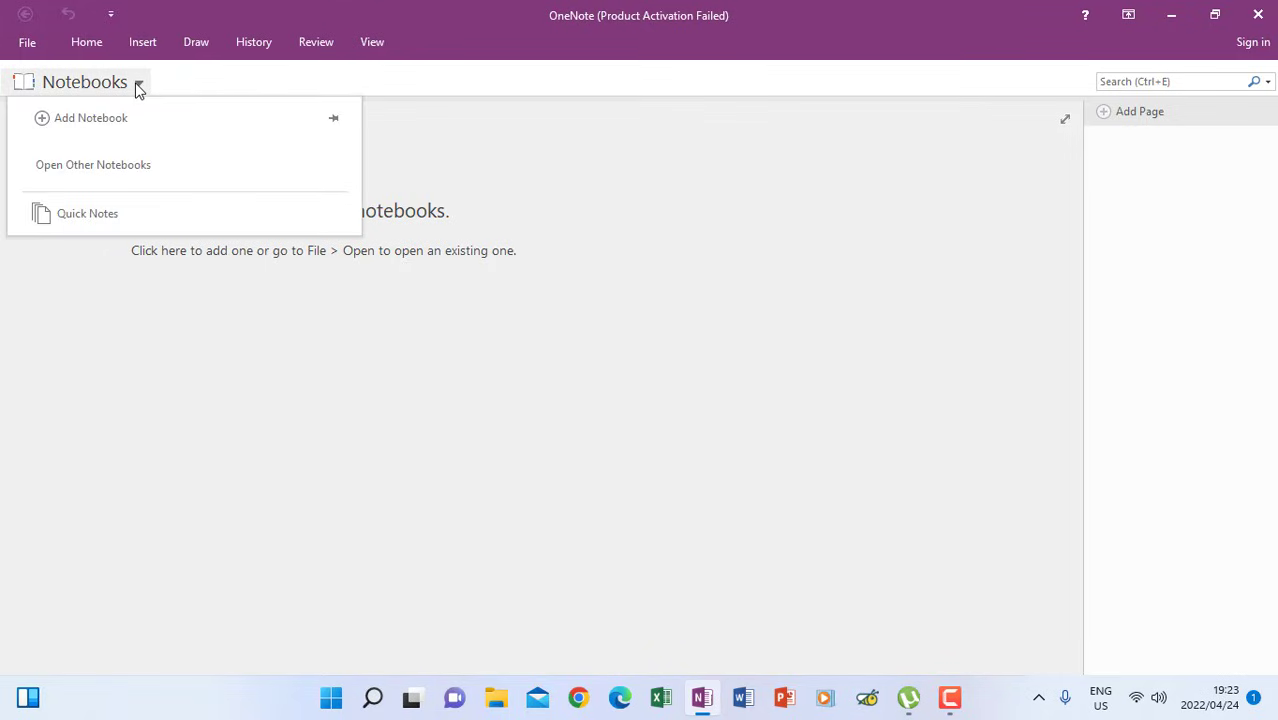
pyautogui.click(85, 120)
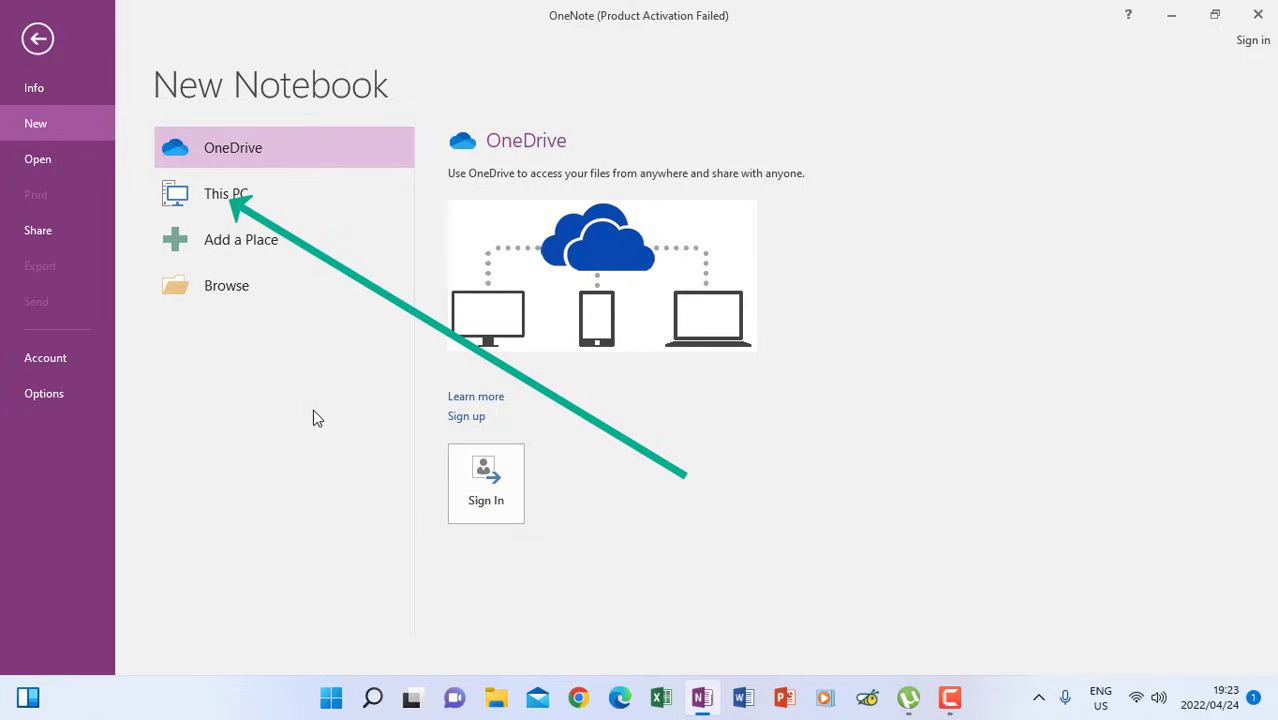
pyautogui.click(222, 205)
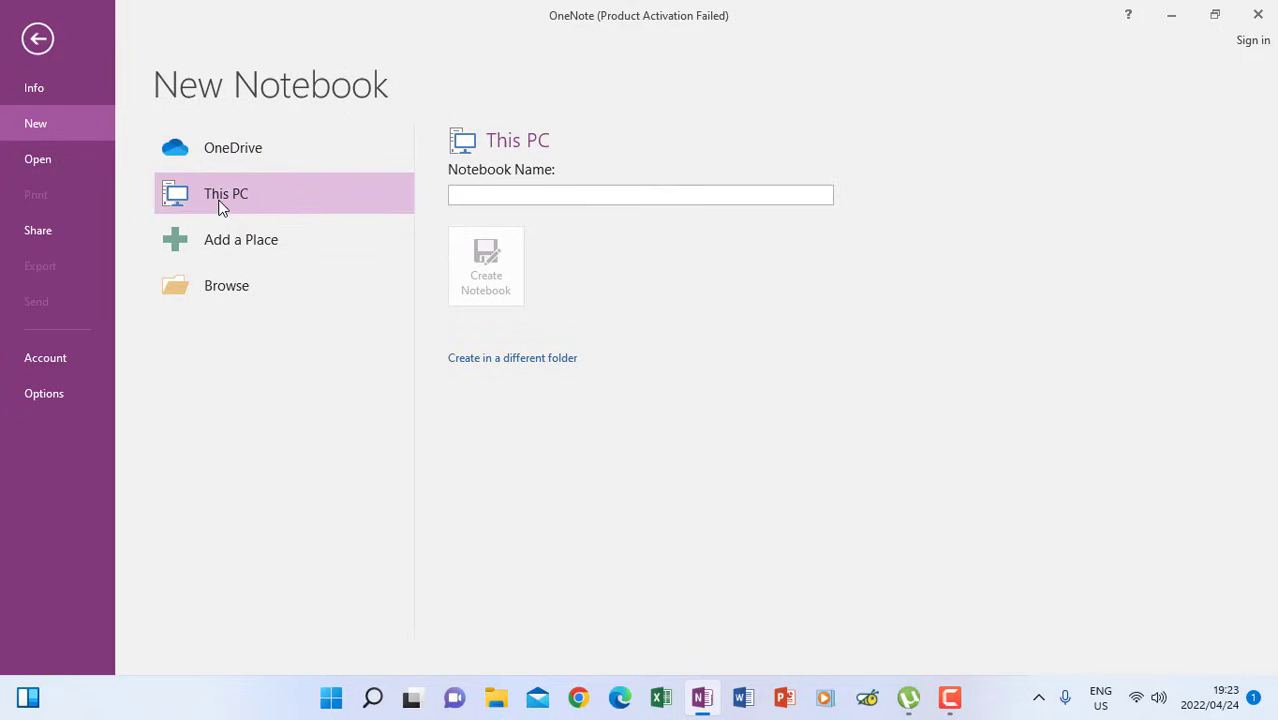
pyautogui.click(495, 193)
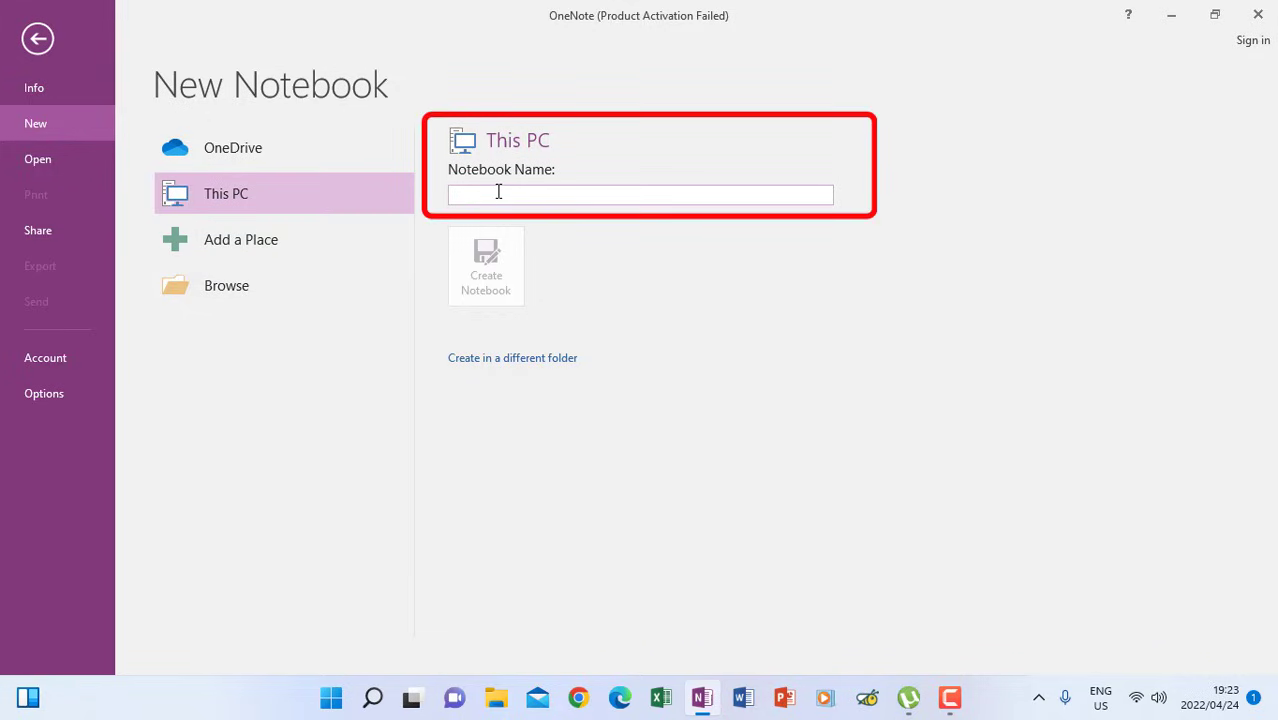
pyautogui.write('NKANGA')
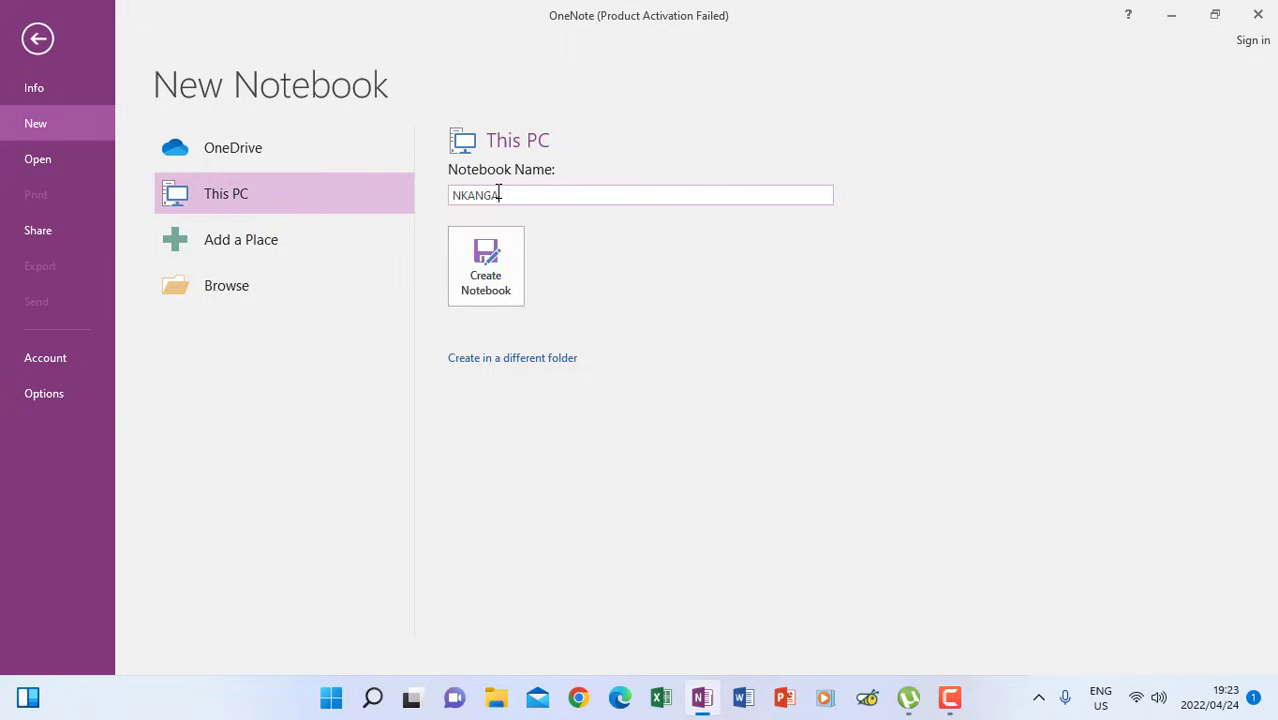
pyautogui.write('LA TVET COLLEGE')
pyautogui.moveTo(602, 195); pyautogui.dragTo(441, 201)
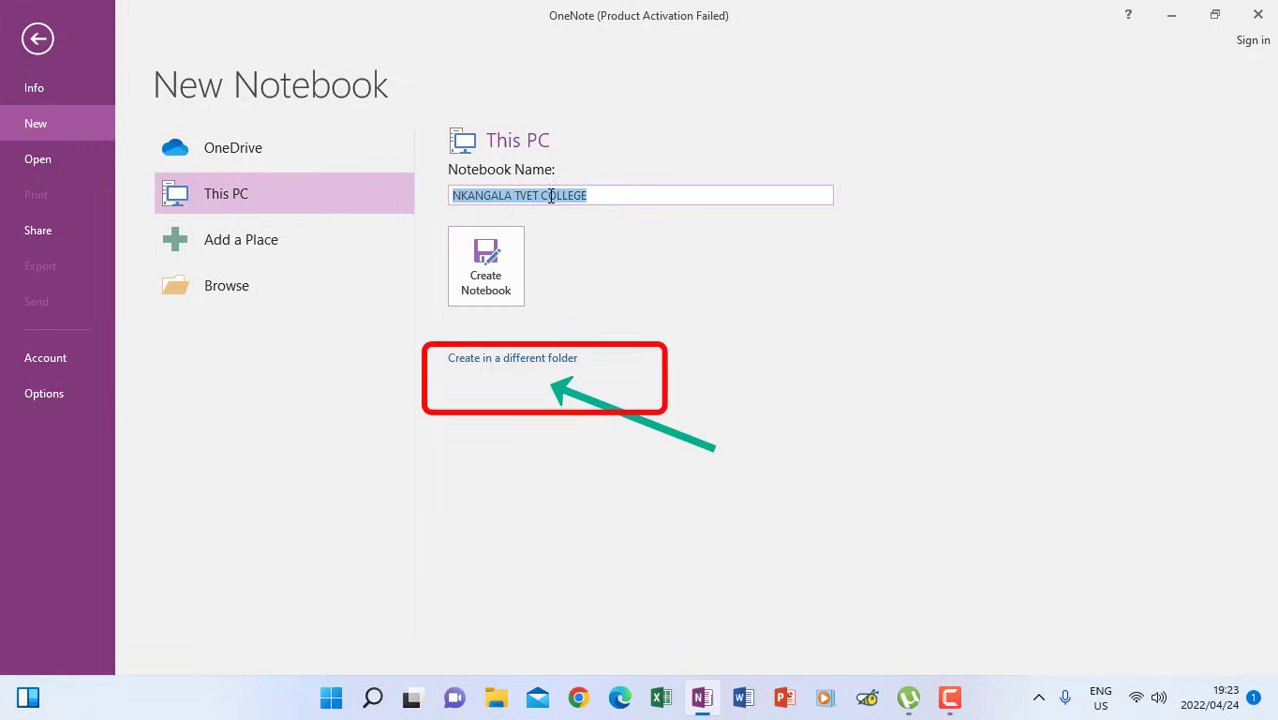
# - Choose a different folder, make a NOTES folder under Documents and open it
pyautogui.click(515, 358)
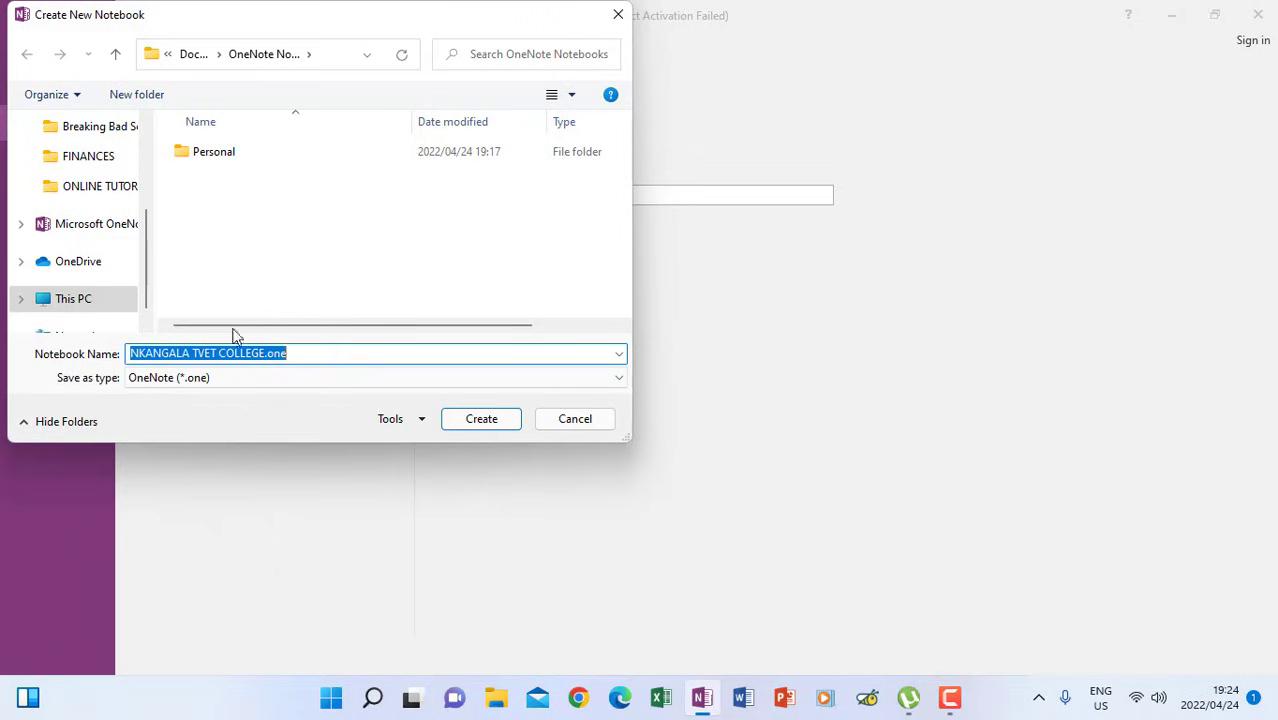
pyautogui.moveTo(147, 218); pyautogui.dragTo(152, 131)
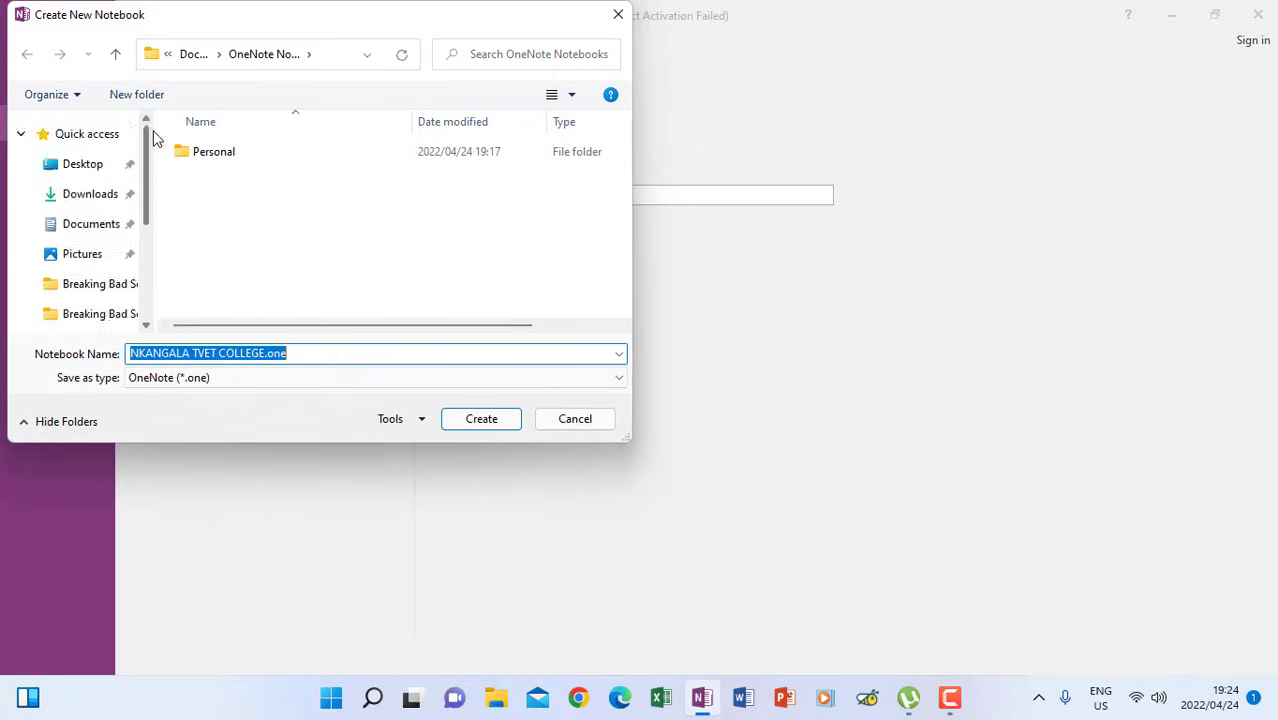
pyautogui.click(90, 225)
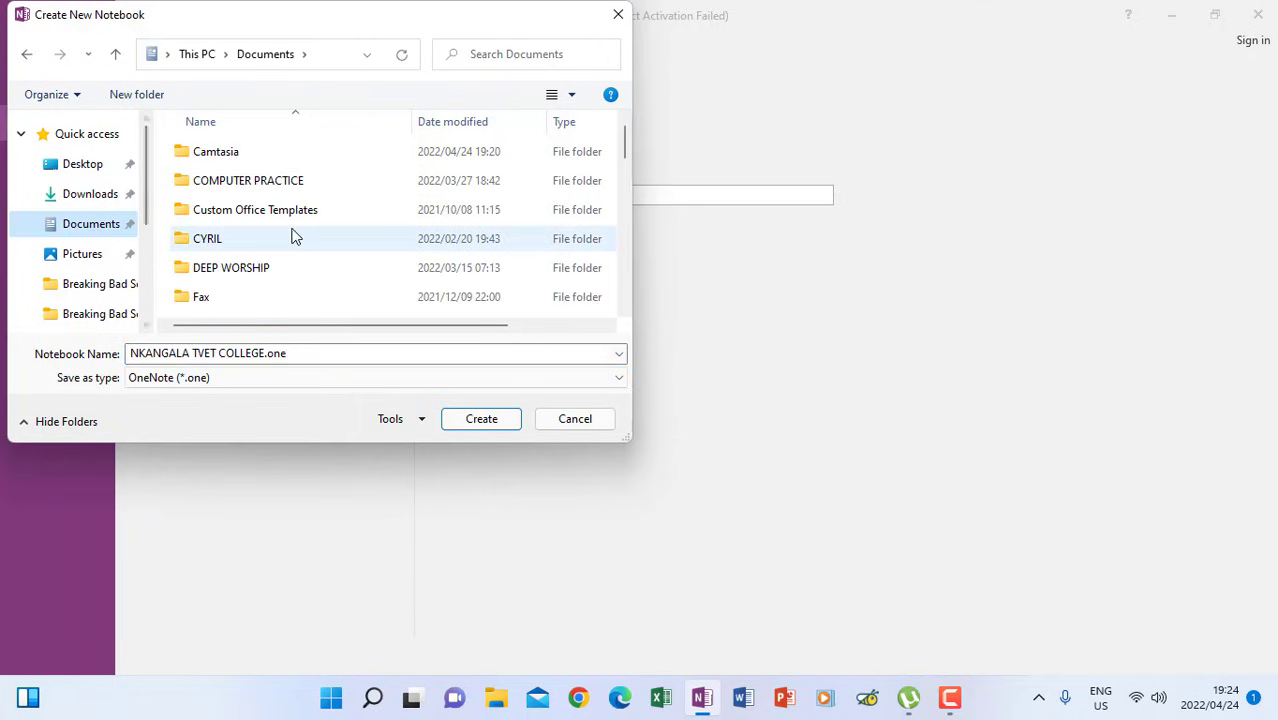
pyautogui.scroll(-2, 625, 146)
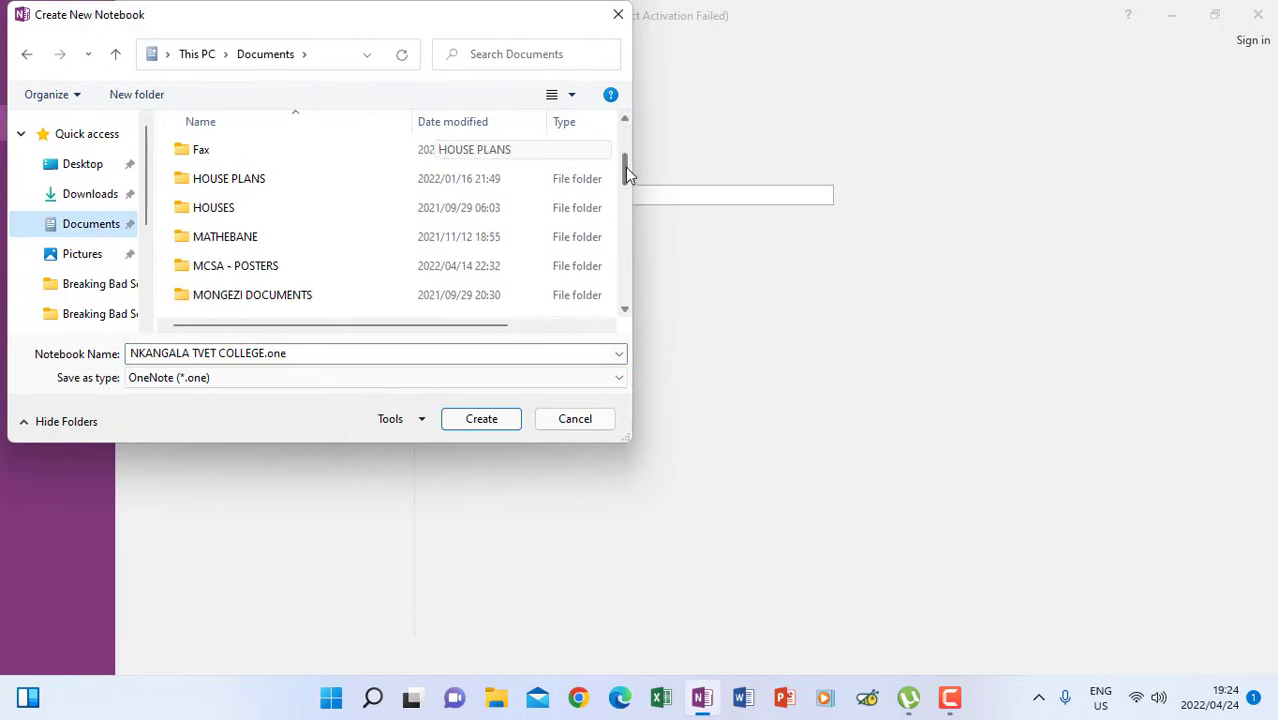
pyautogui.scroll(2, 626, 146)
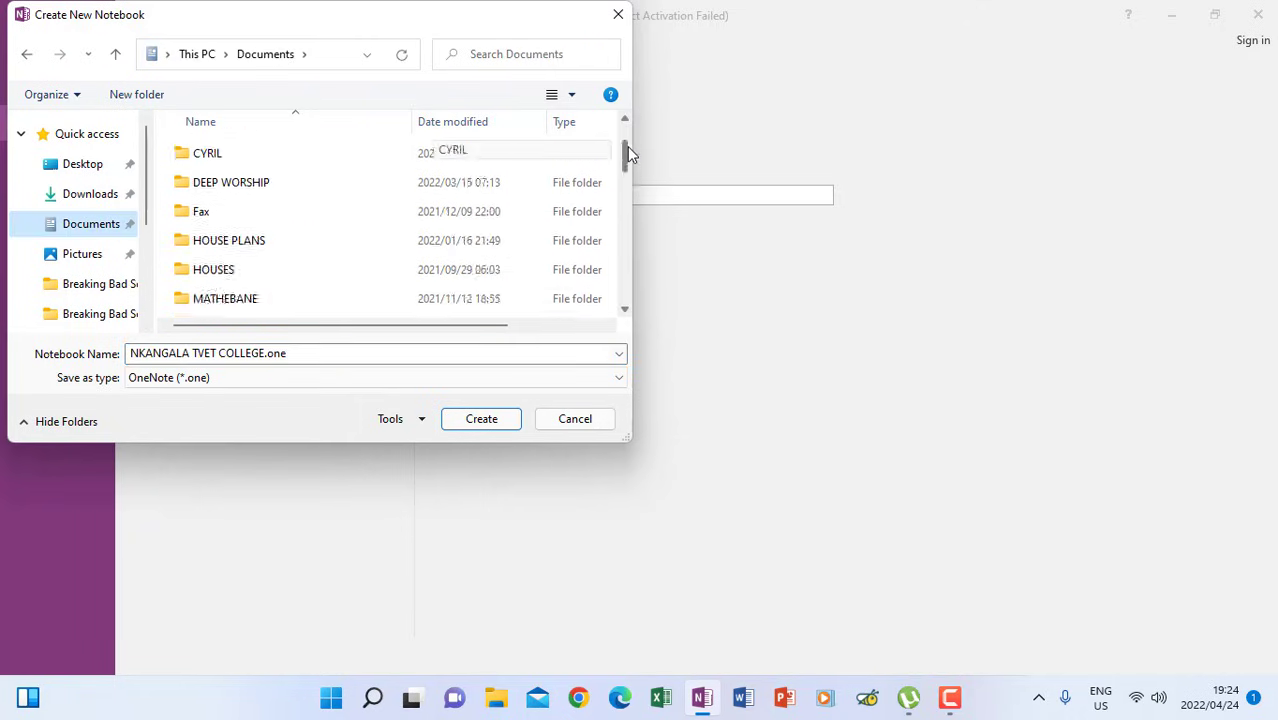
pyautogui.click(146, 97)
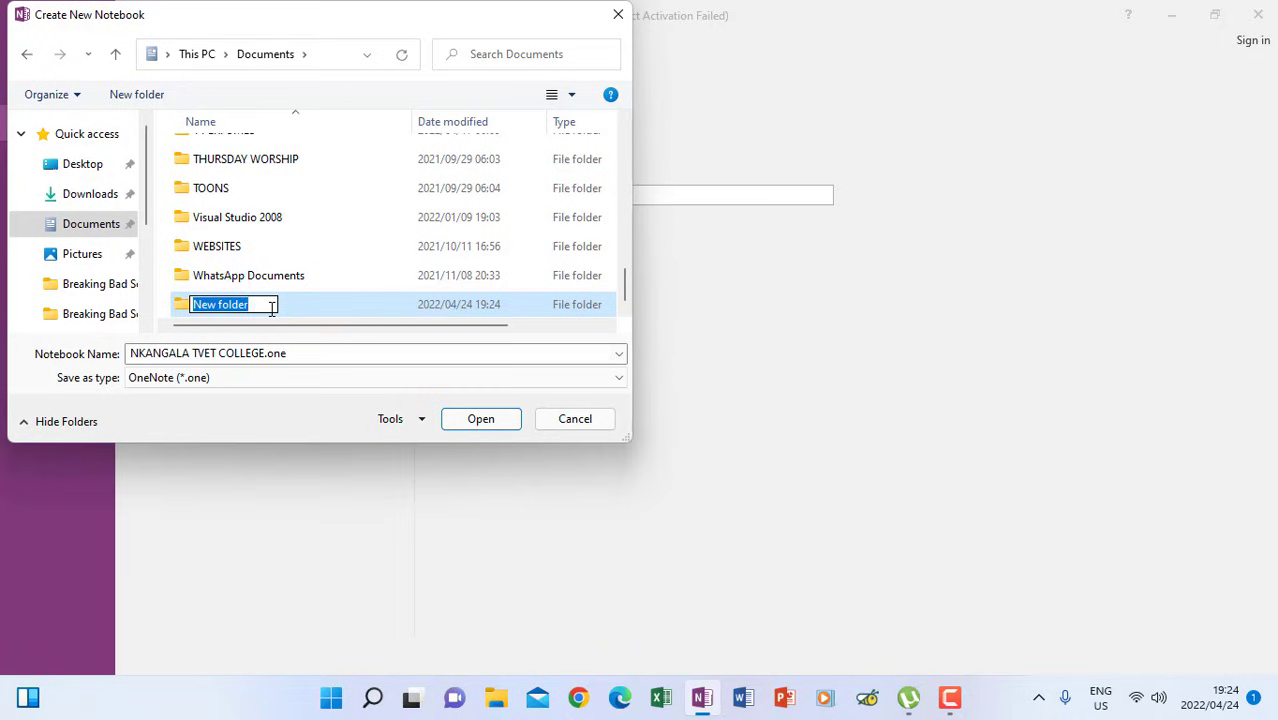
pyautogui.write('NOTES')
pyautogui.press('Return')
pyautogui.doubleClick(262, 304)
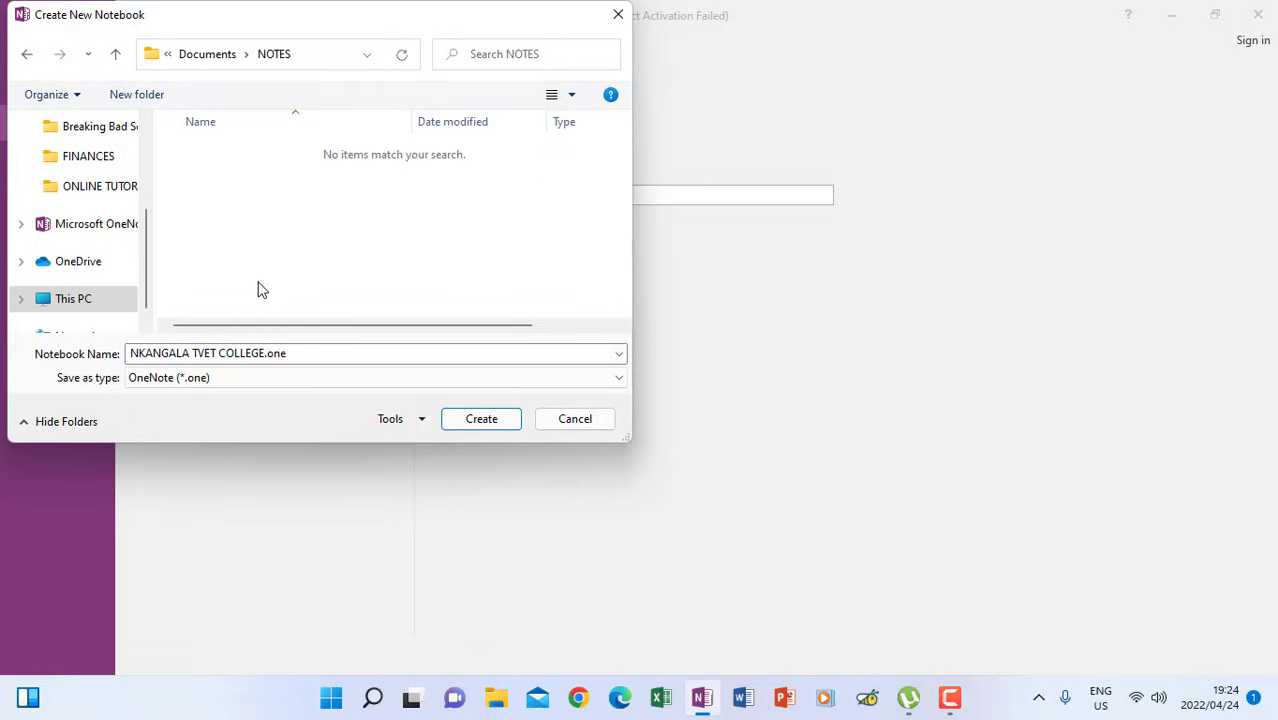
# - Create the notebook in NOTES, then add New Section 2 and New Section 3
pyautogui.click(466, 420)
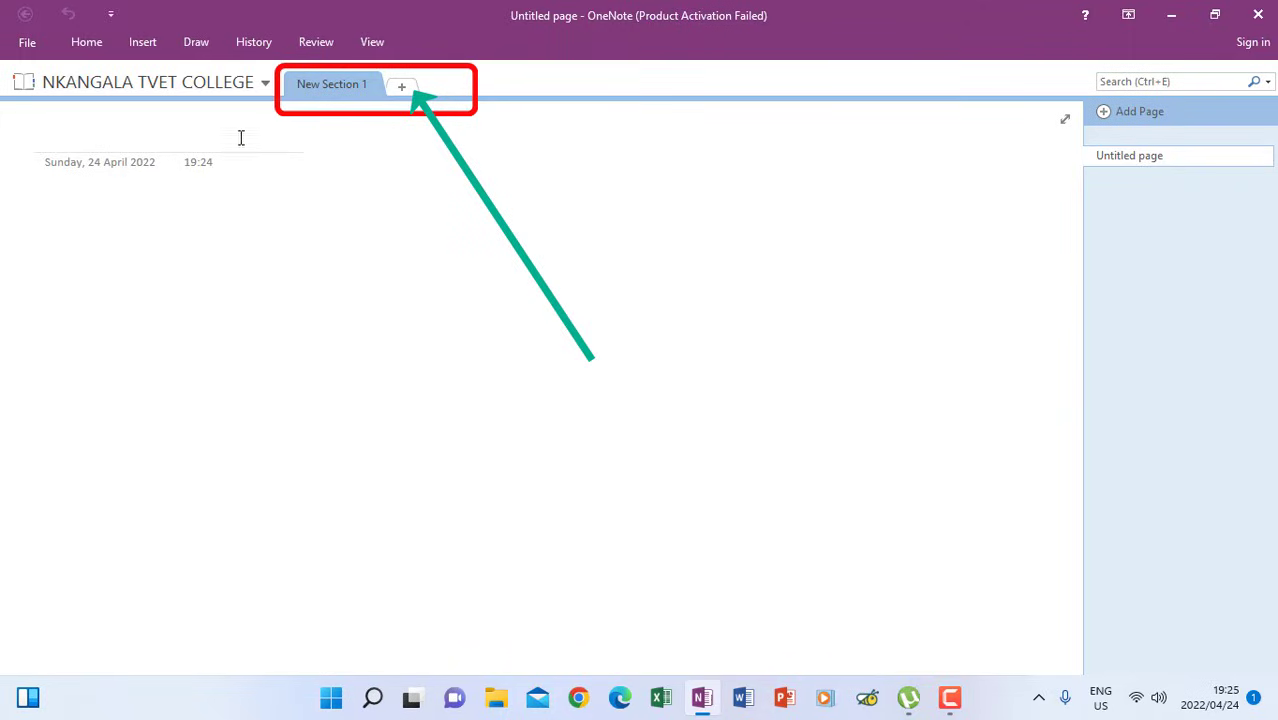
pyautogui.click(403, 88)
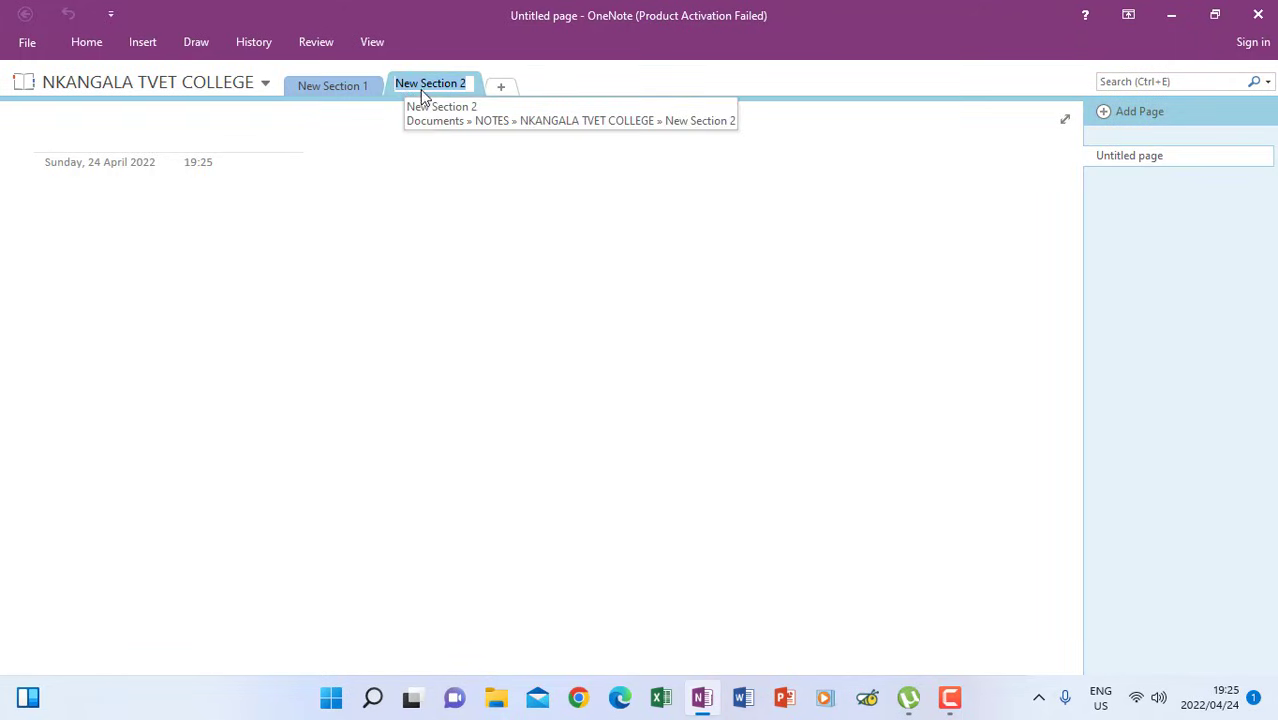
pyautogui.click(500, 86)
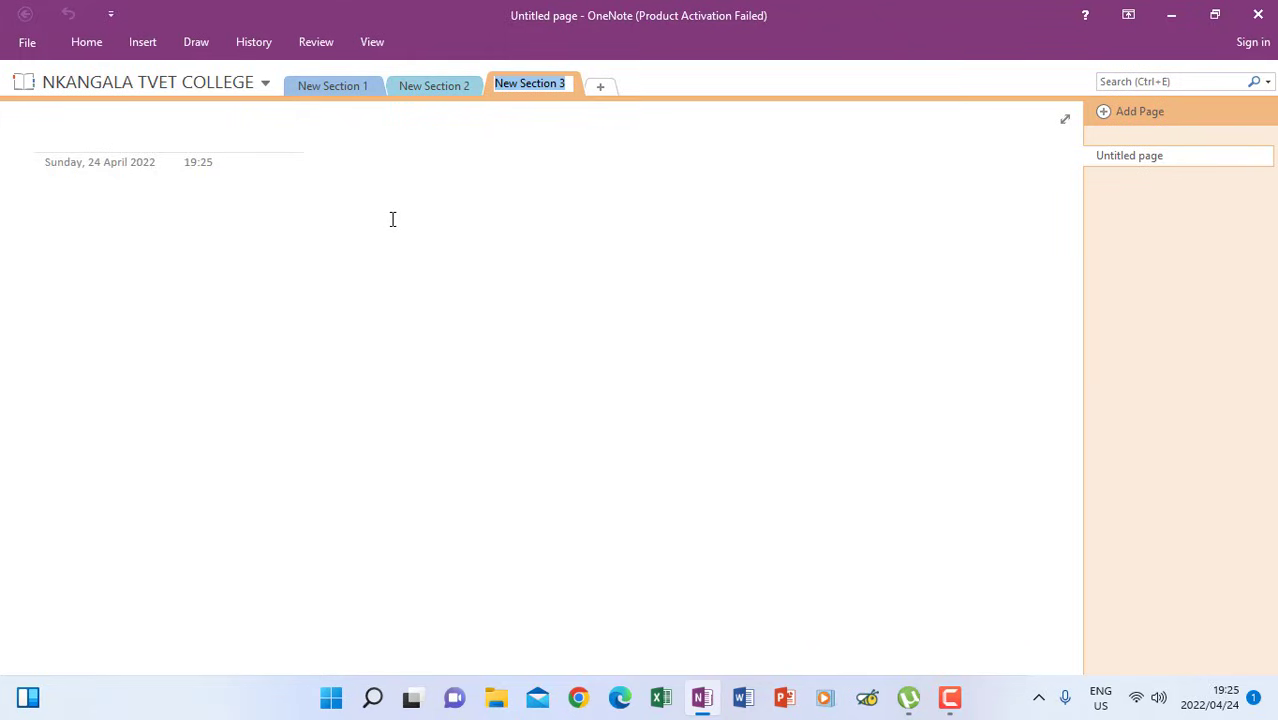
# - Rename New Section 1, 2 and 3 to MIDDELBURG, WITBANK and CN MAHLANGU
pyautogui.rightClick(335, 92)
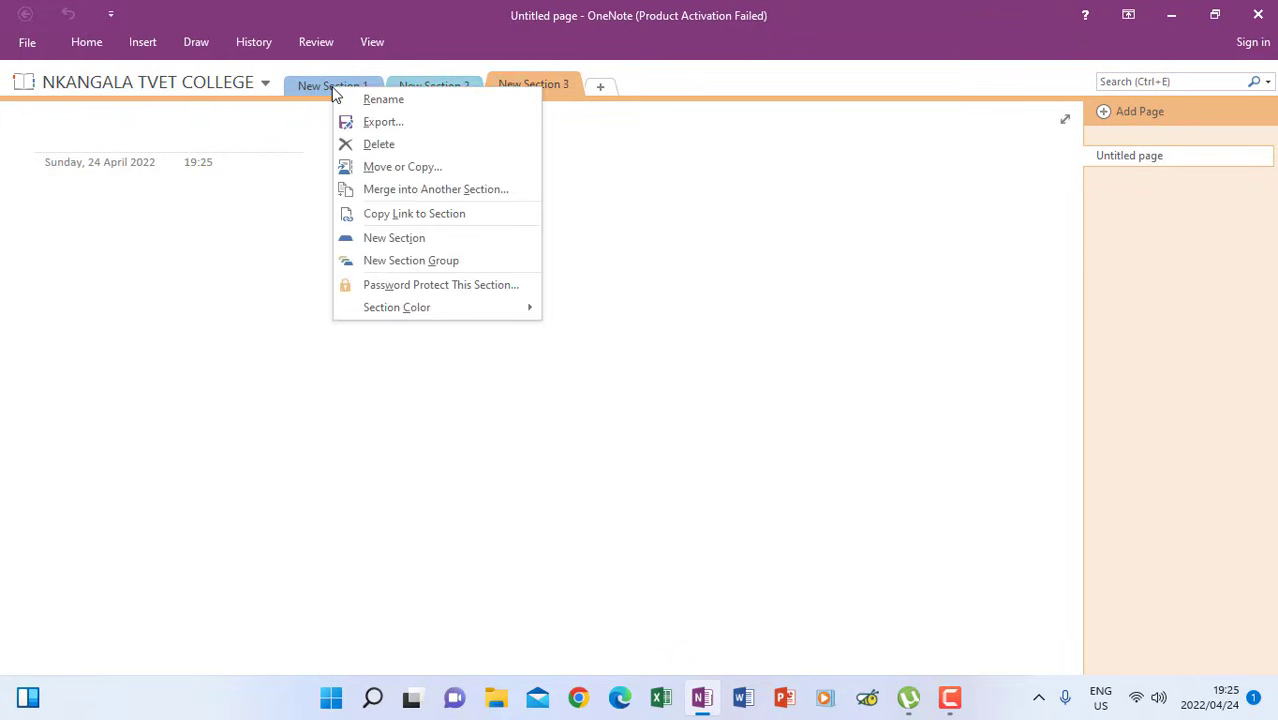
pyautogui.click(358, 101)
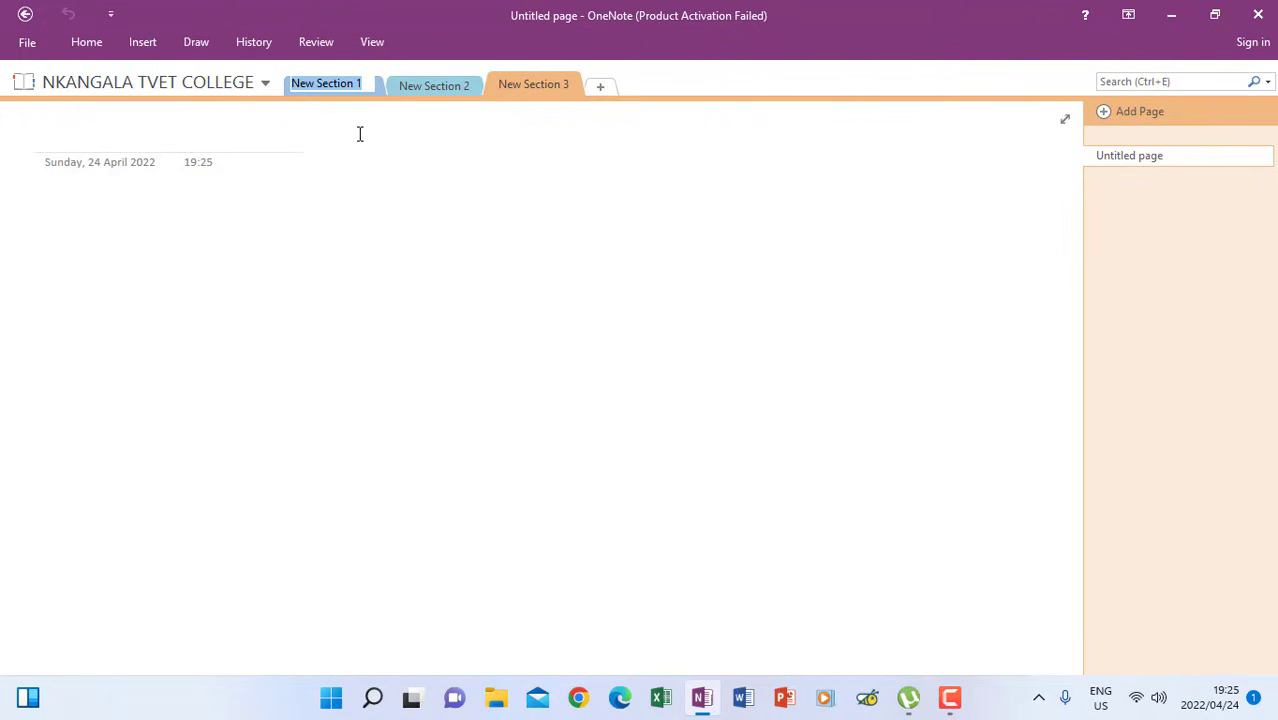
pyautogui.press('BackSpace')
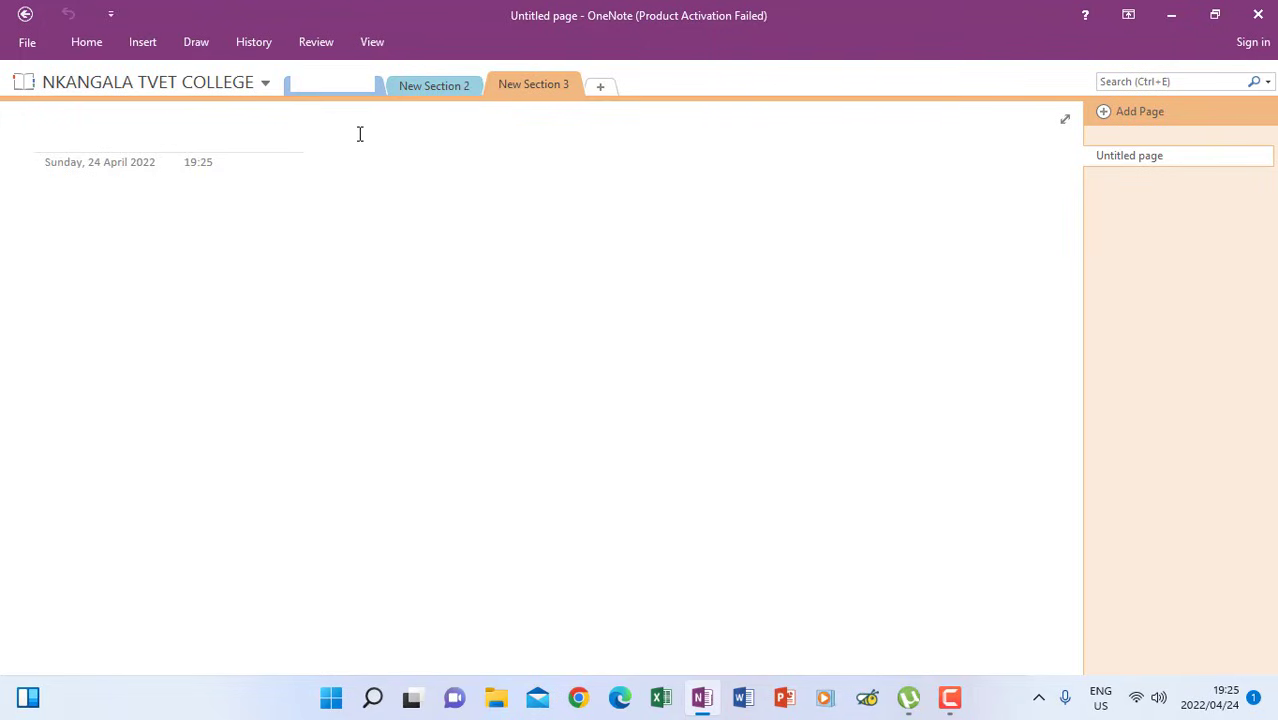
pyautogui.write('MIDDELBURG')
pyautogui.rightClick(427, 89)
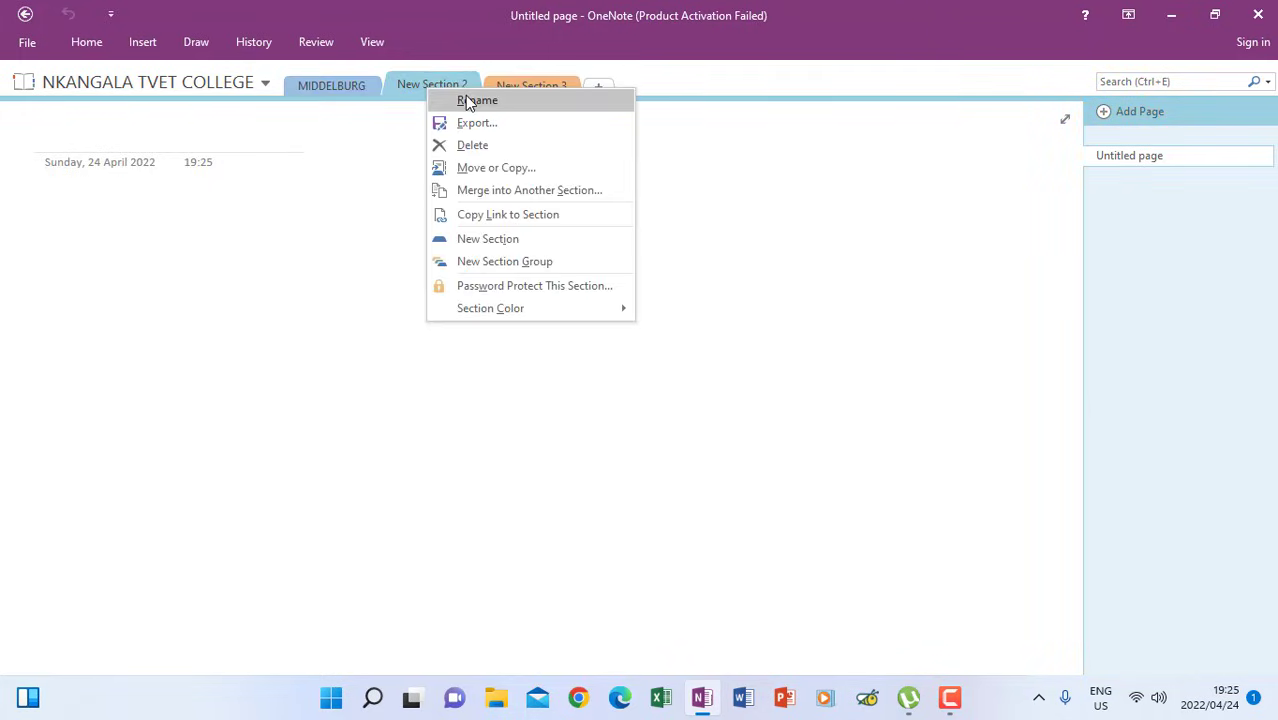
pyautogui.click(460, 100)
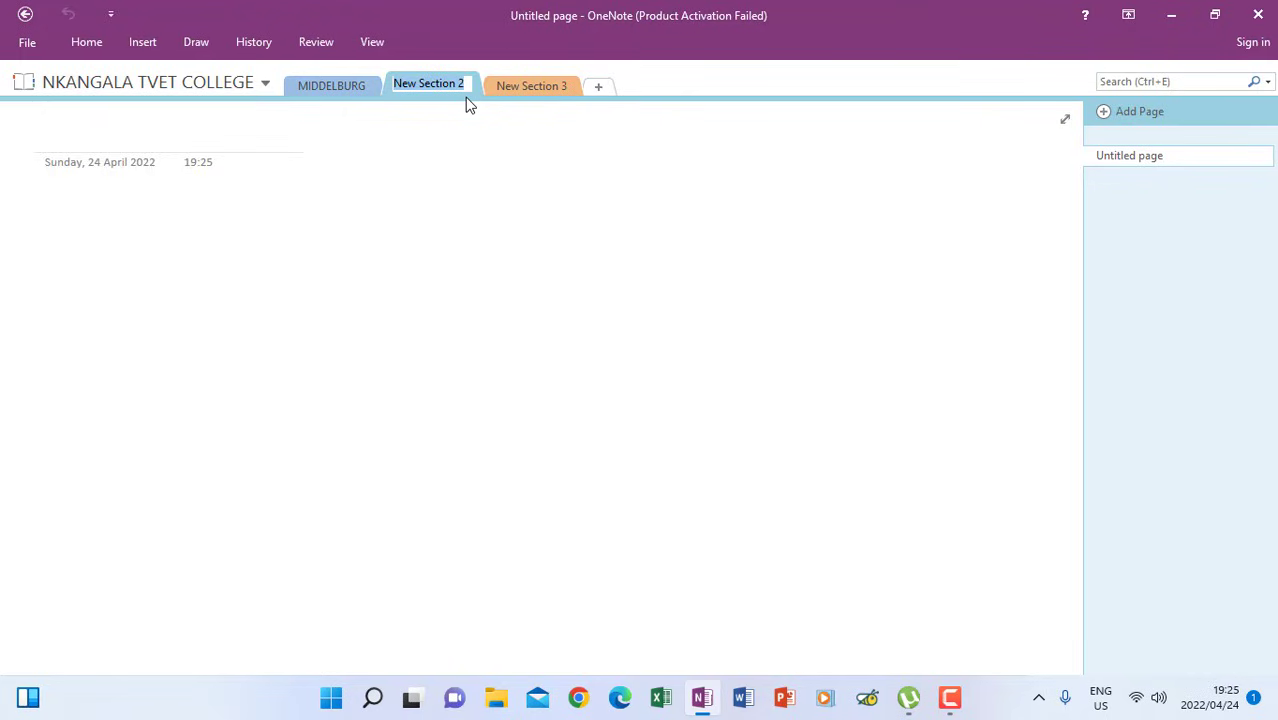
pyautogui.write('WITBANK')
pyautogui.rightClick(517, 84)
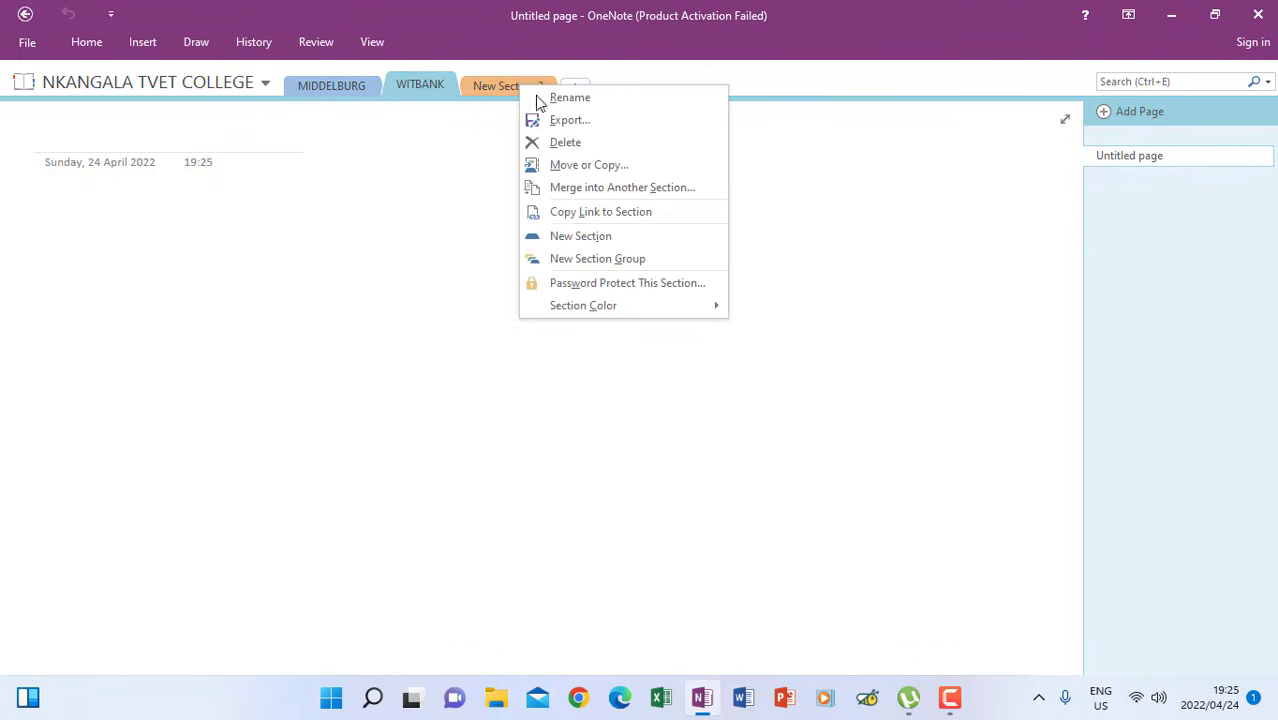
pyautogui.click(548, 99)
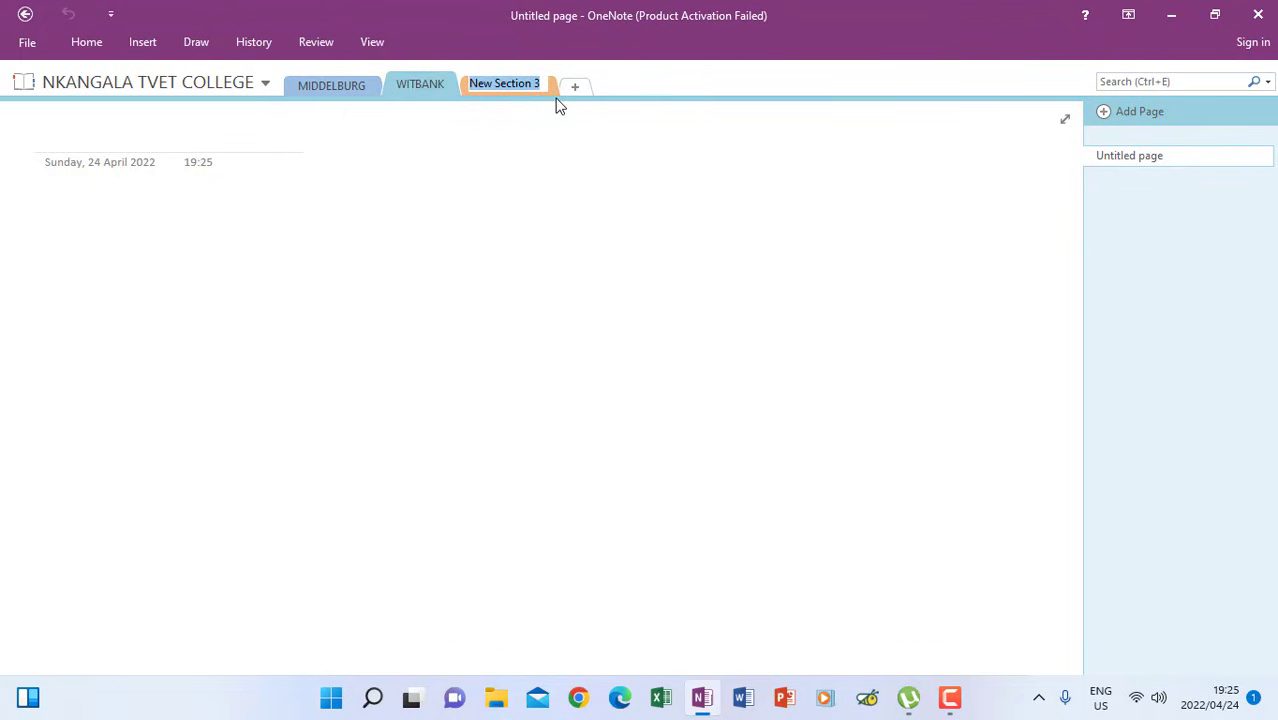
pyautogui.write('CN MAHLANGU')
# - Add sections named WATERVAL BOVEN and MPONDOZANKOMO after CN MAHLANGU
pyautogui.click(576, 87)
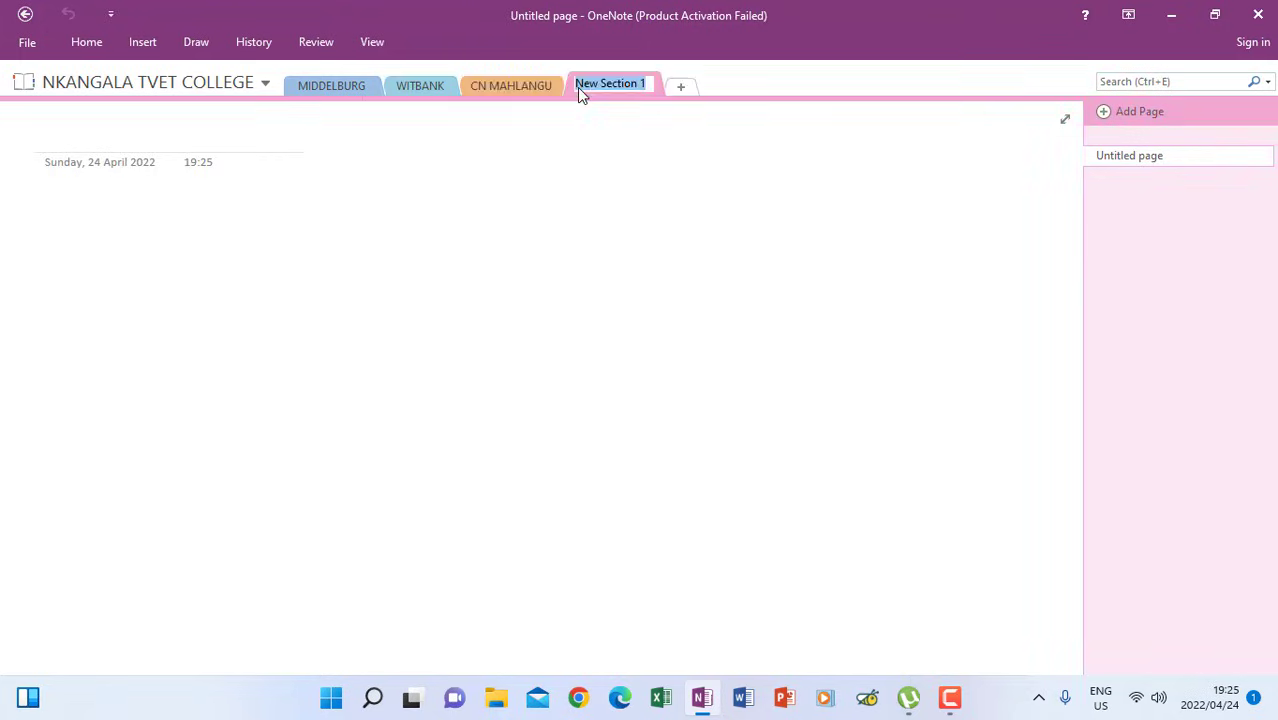
pyautogui.write('WA')
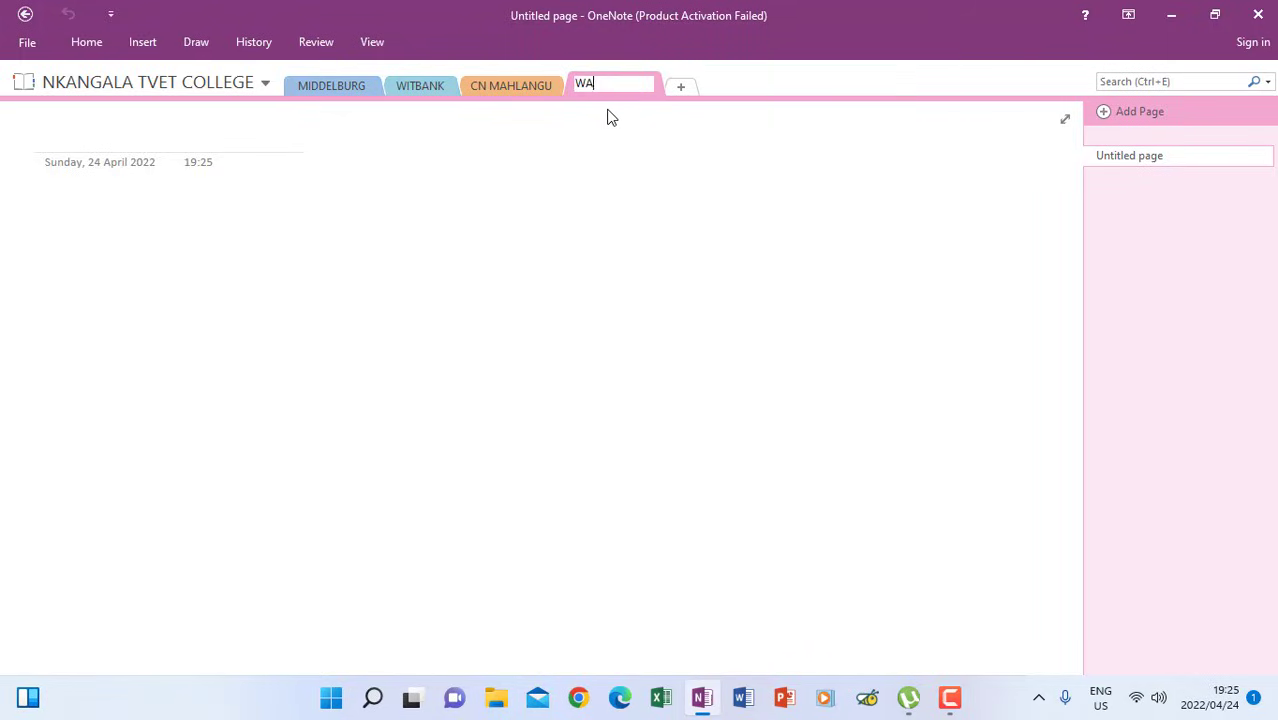
pyautogui.write('TERVAL BOVEN')
pyautogui.click(679, 89)
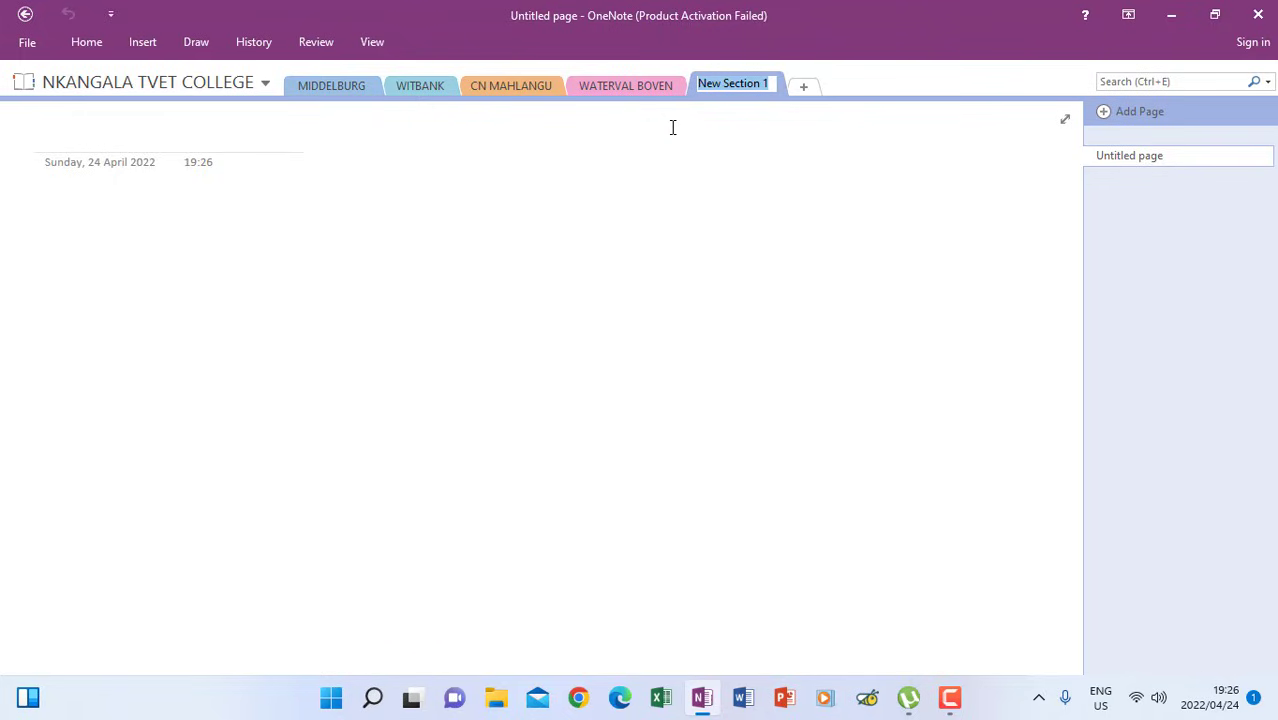
pyautogui.write('MPON')
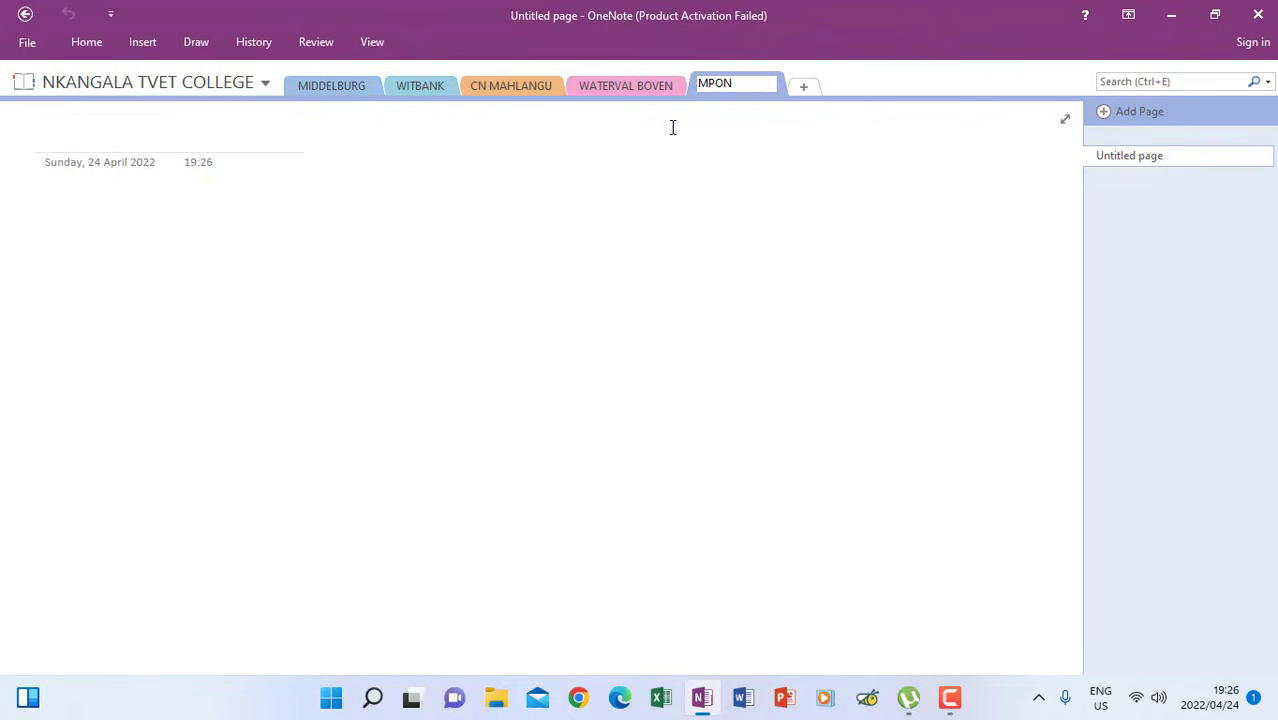
pyautogui.write('DOZANKOMO')
pyautogui.press('Return')
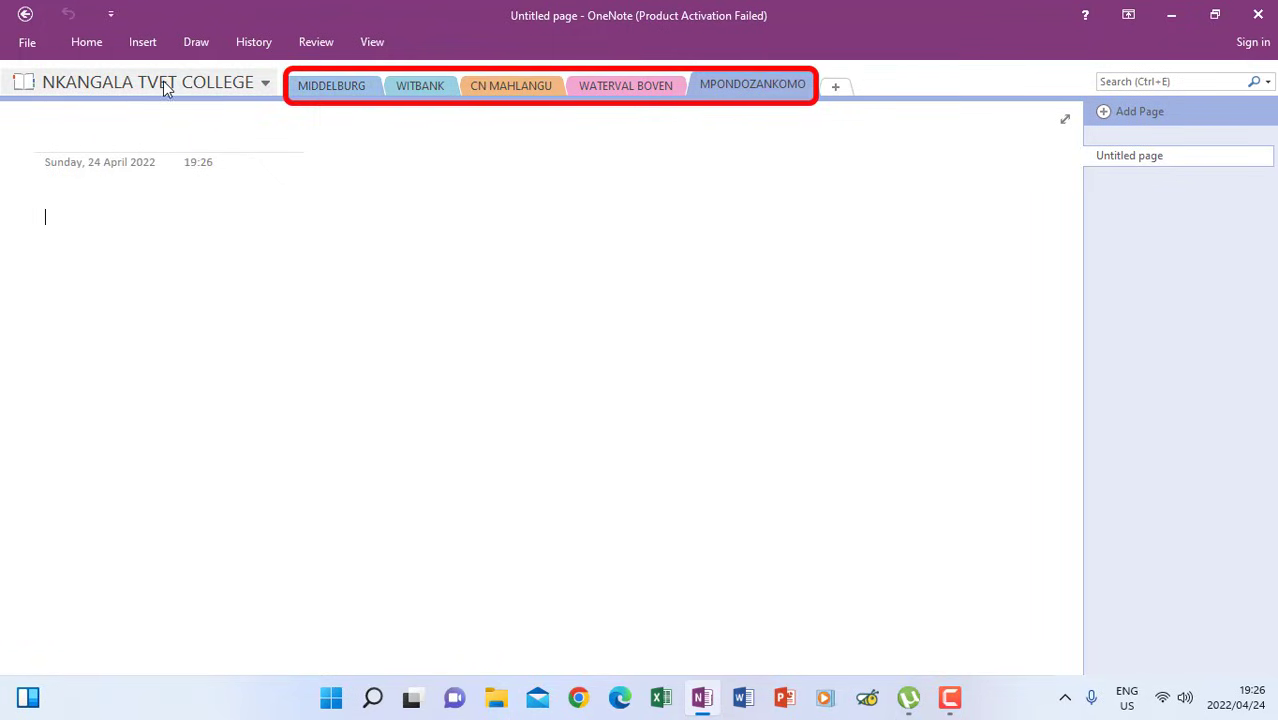
# - Cycle twice through MIDDELBURG, WITBANK, CN MAHLANGU and WATERVAL BOVEN, ending on CN MAHLANGU
pyautogui.click(327, 87)
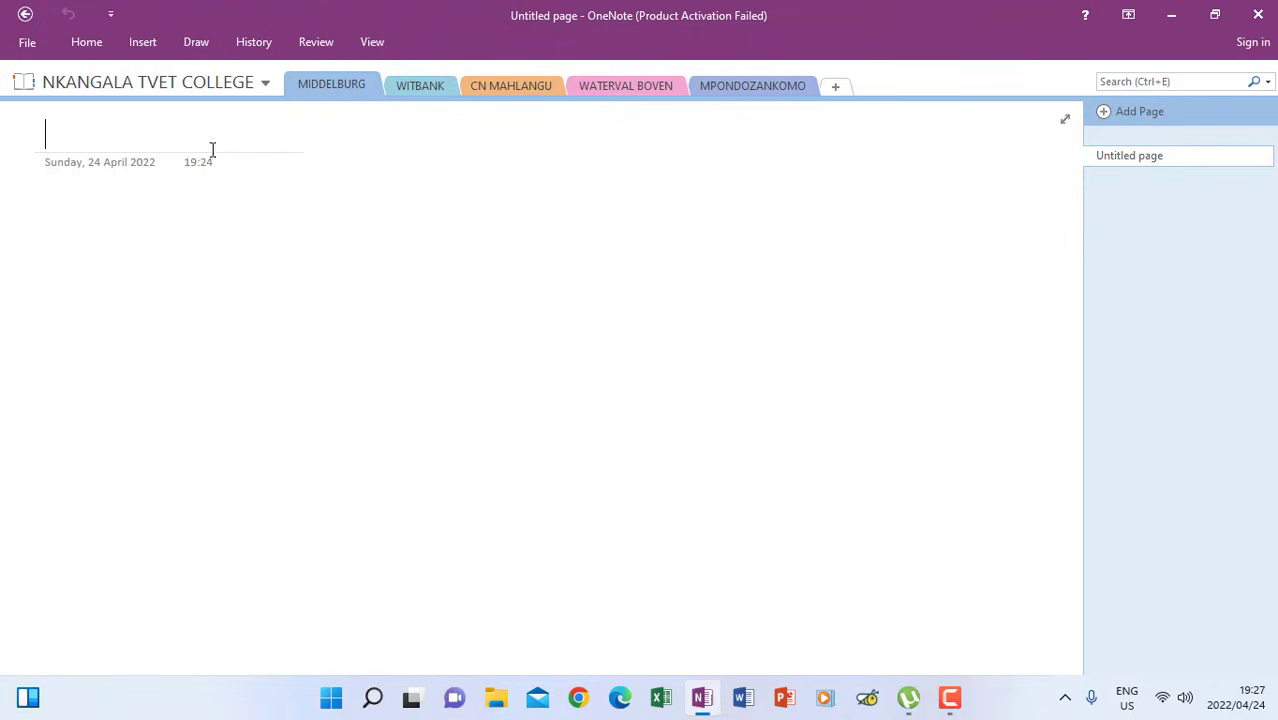
pyautogui.click(416, 88)
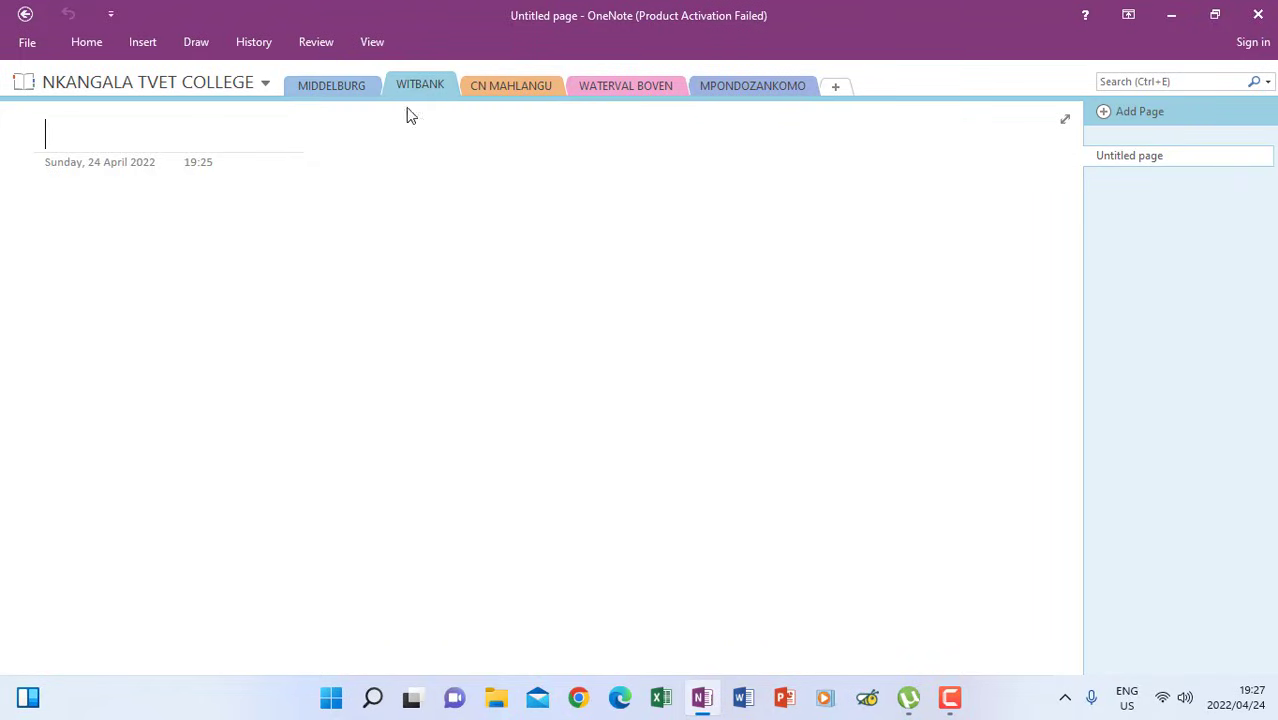
pyautogui.click(494, 90)
pyautogui.click(592, 83)
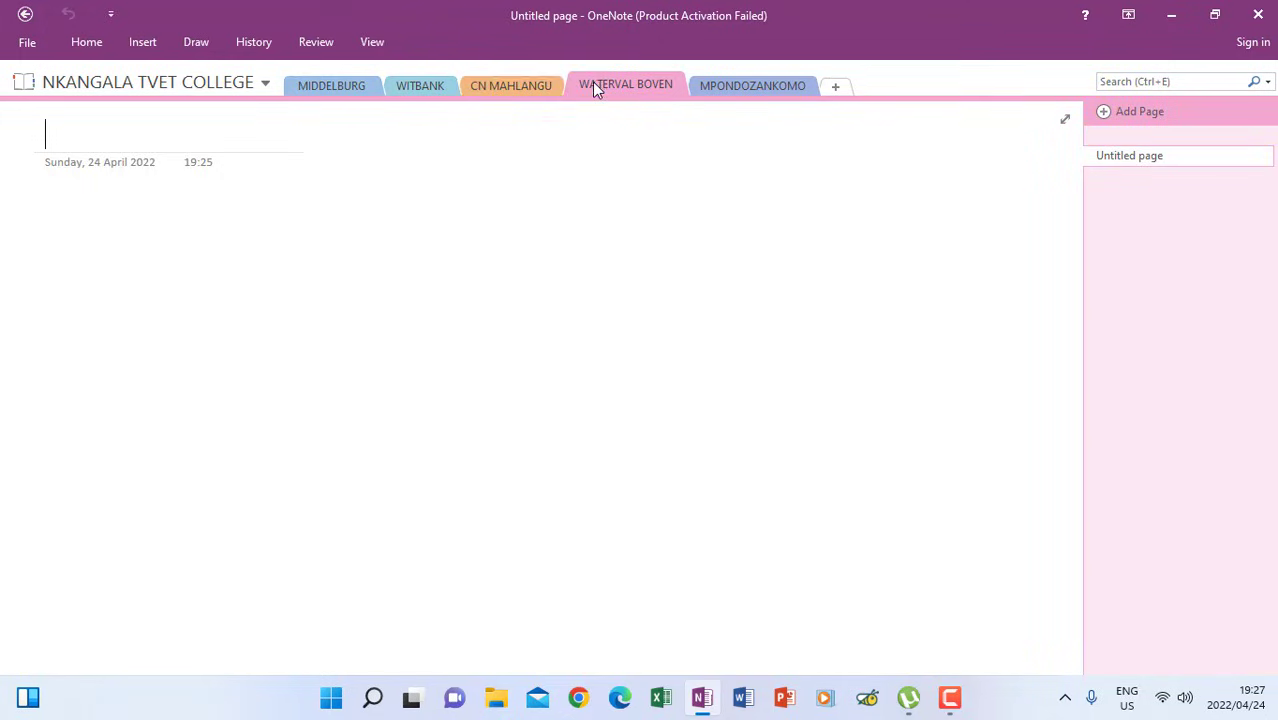
pyautogui.click(323, 85)
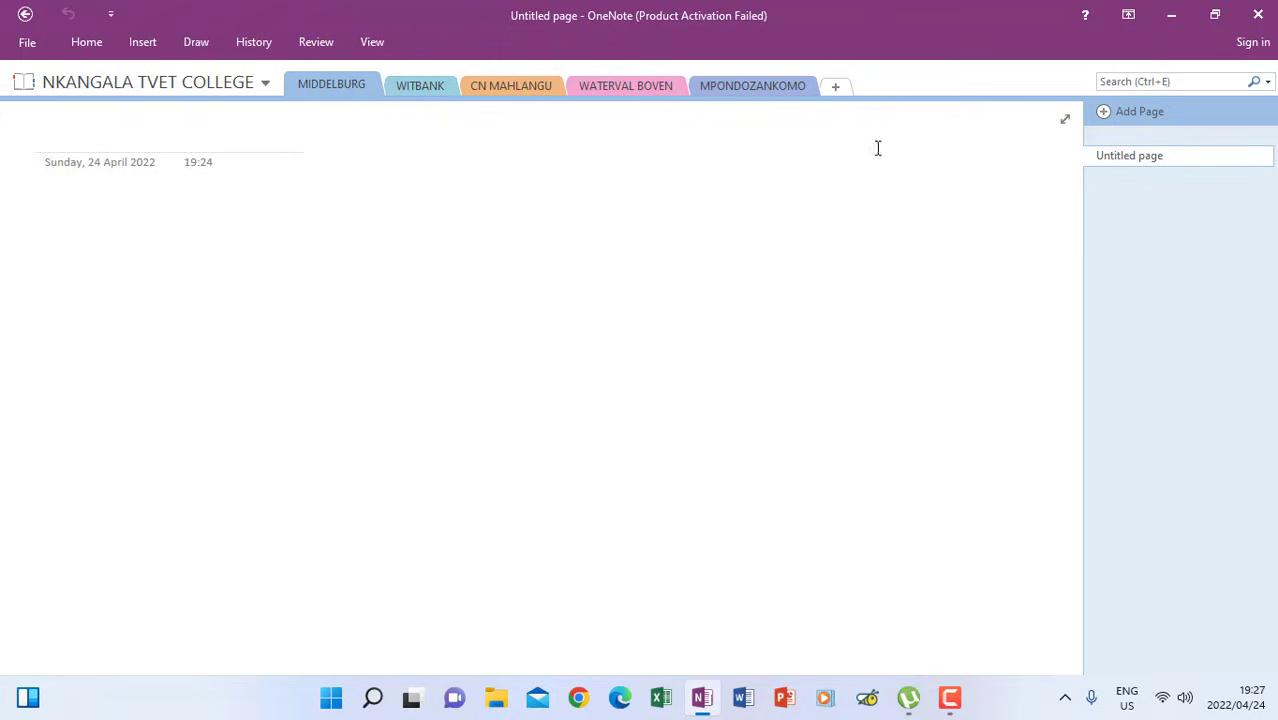
pyautogui.click(419, 87)
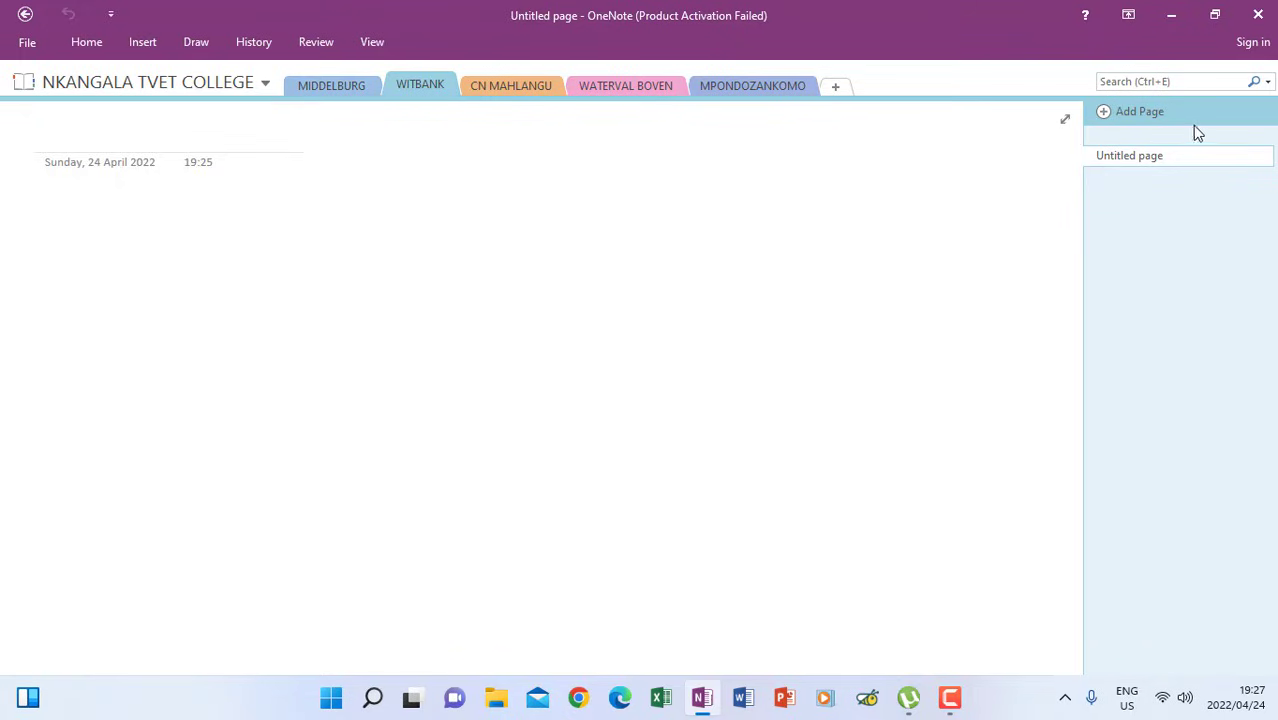
pyautogui.click(492, 86)
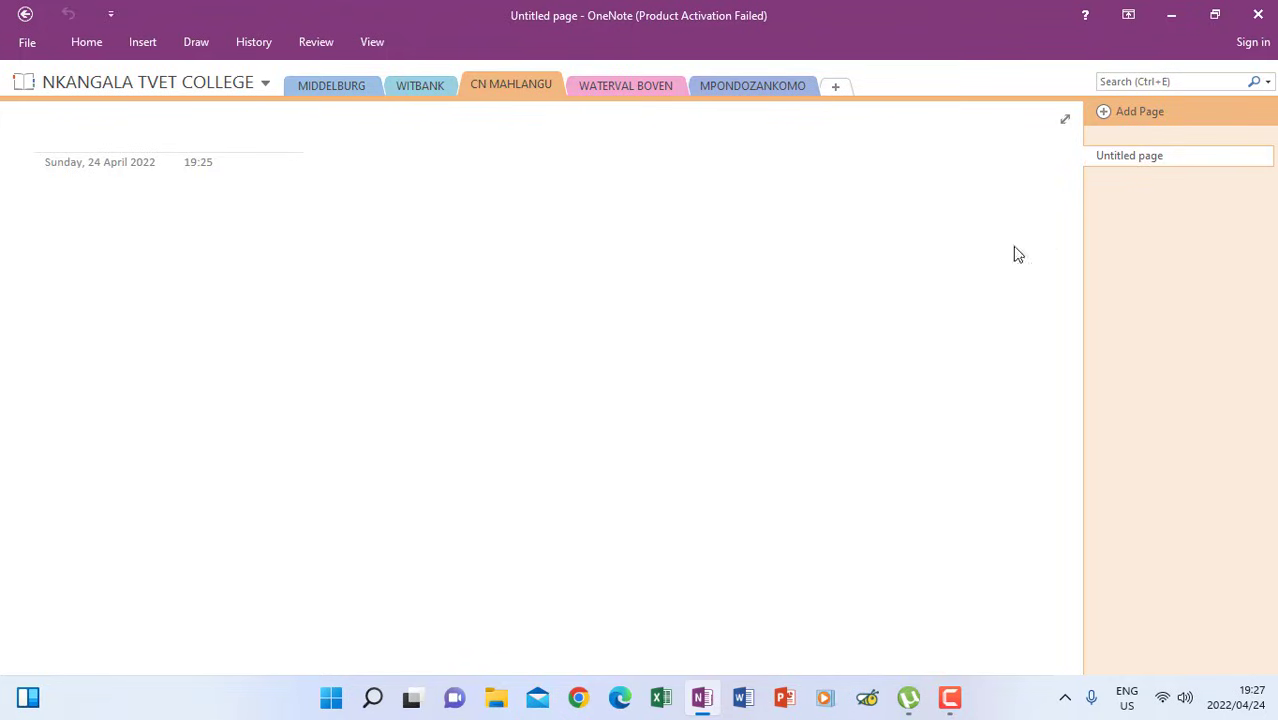
pyautogui.click(607, 88)
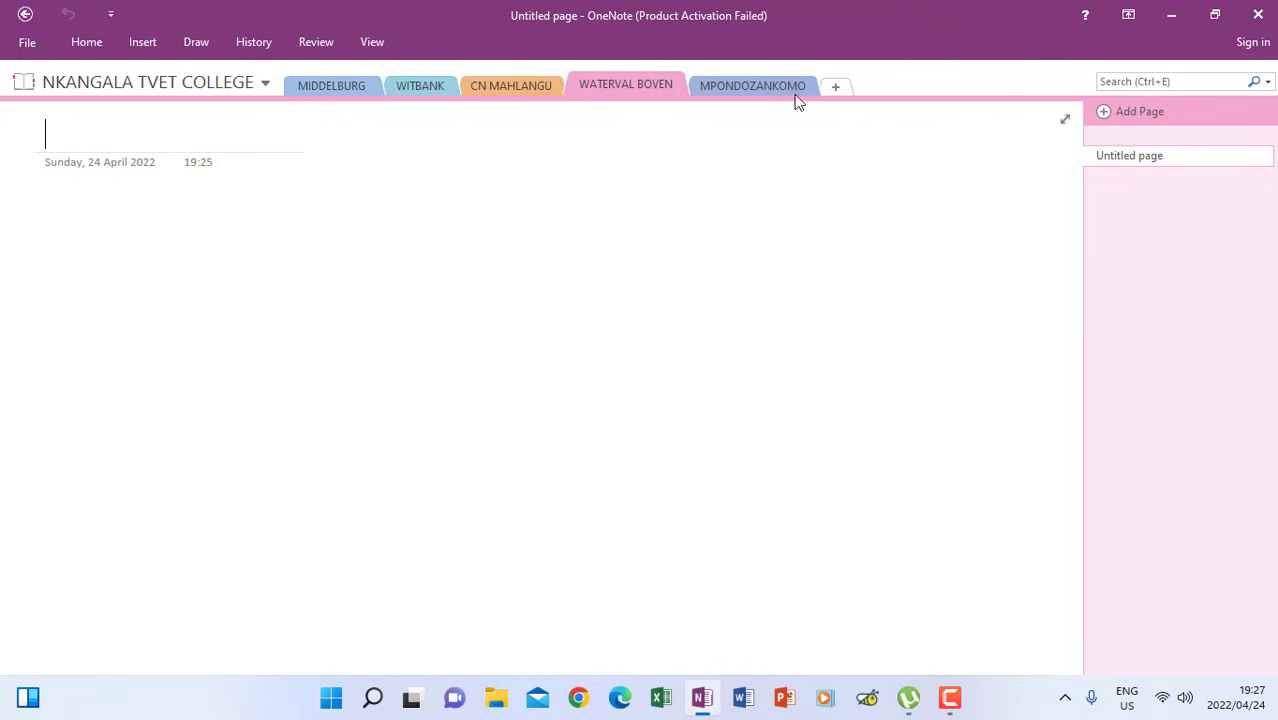
pyautogui.click(485, 85)
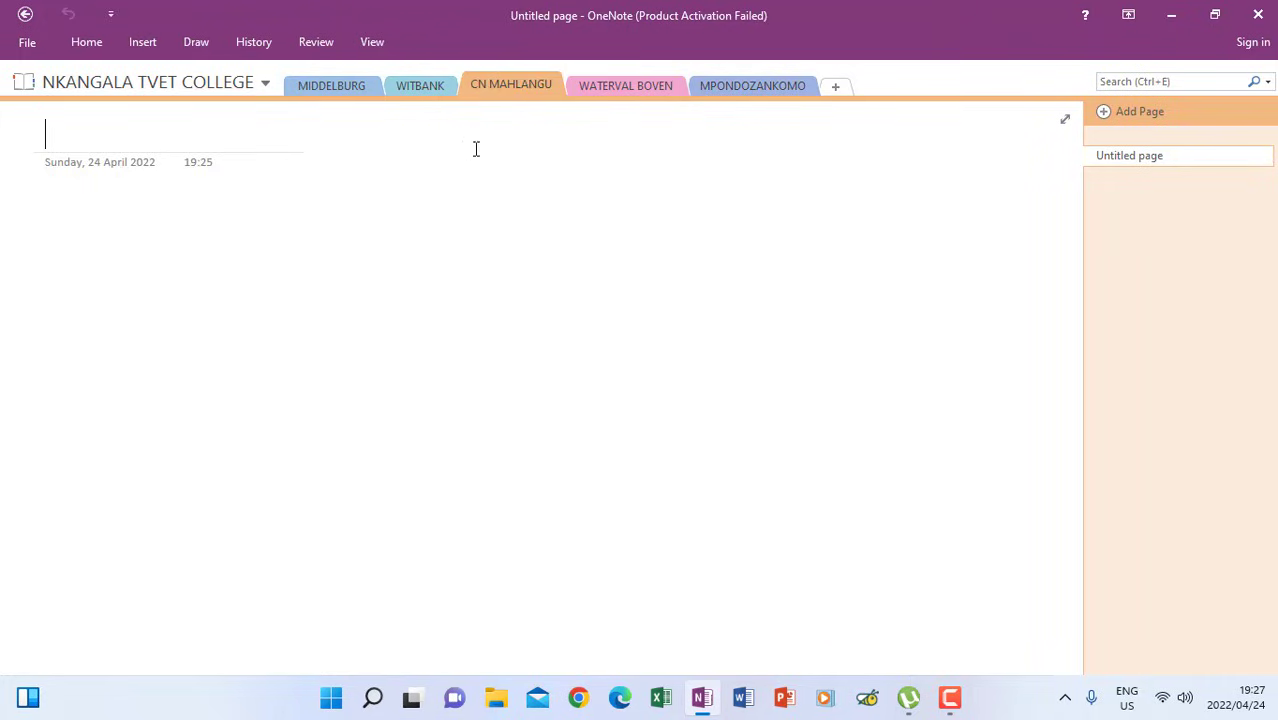